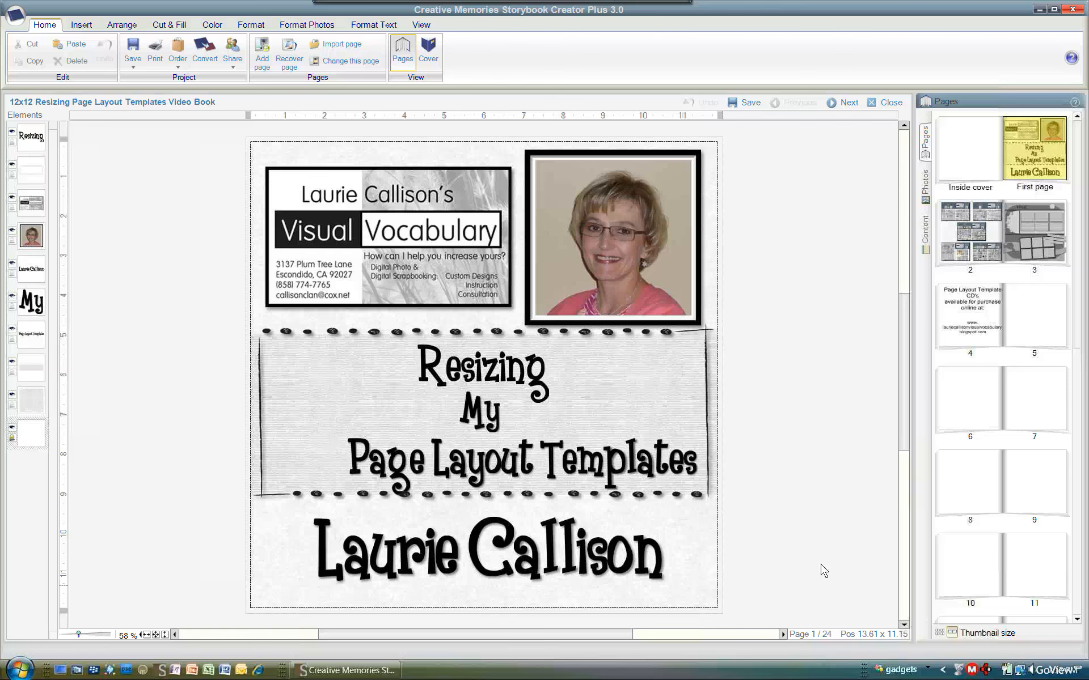
Group all elements of the page layout template on page 3 of the 12x12 book
left_click(973, 247)
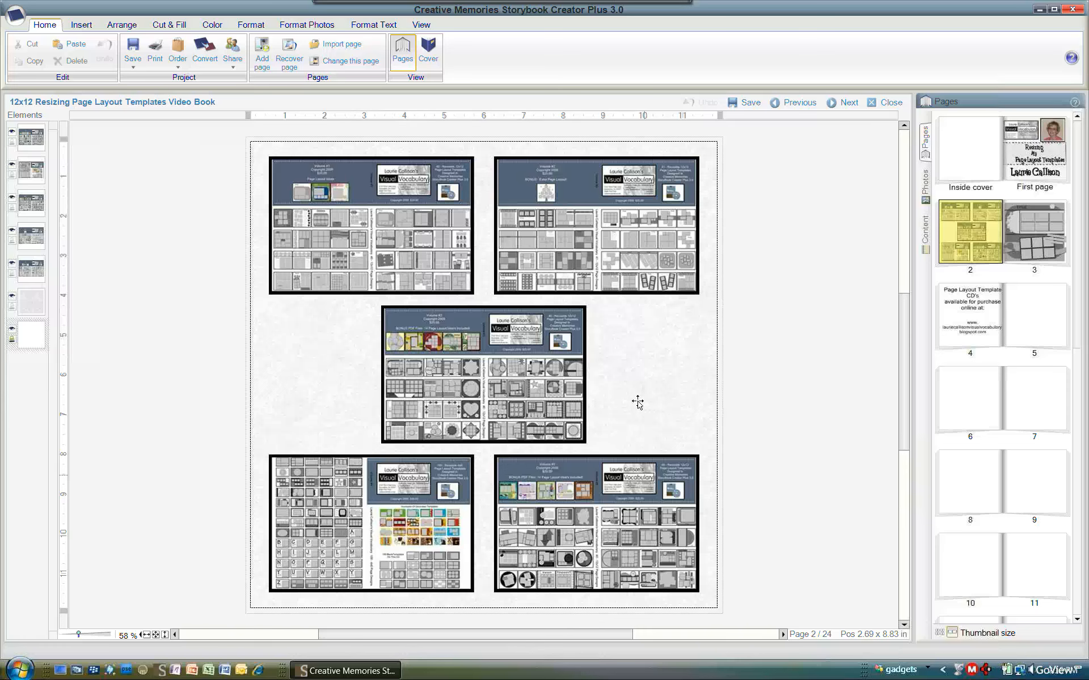
left_click(1043, 236)
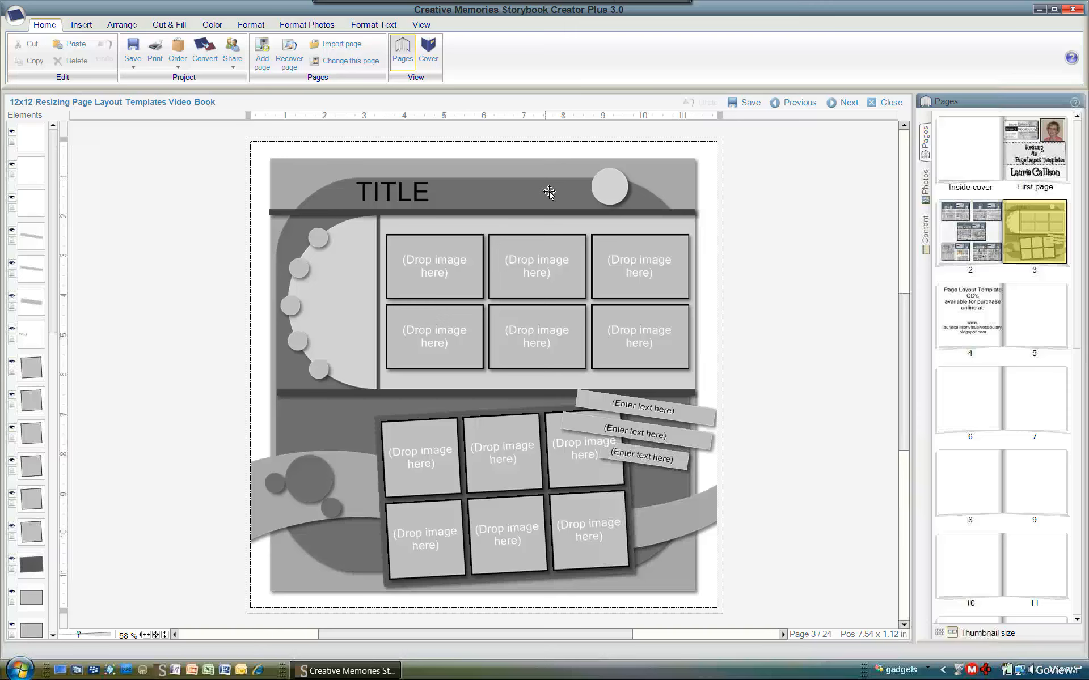
left_click(517, 199)
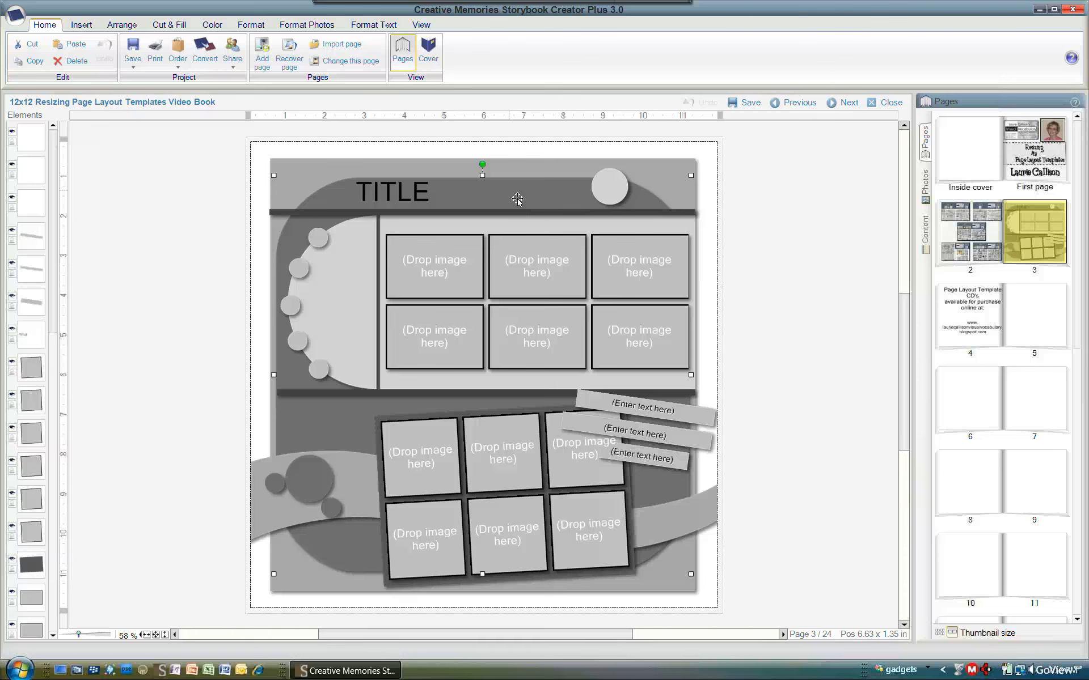
key("ctrl+a")
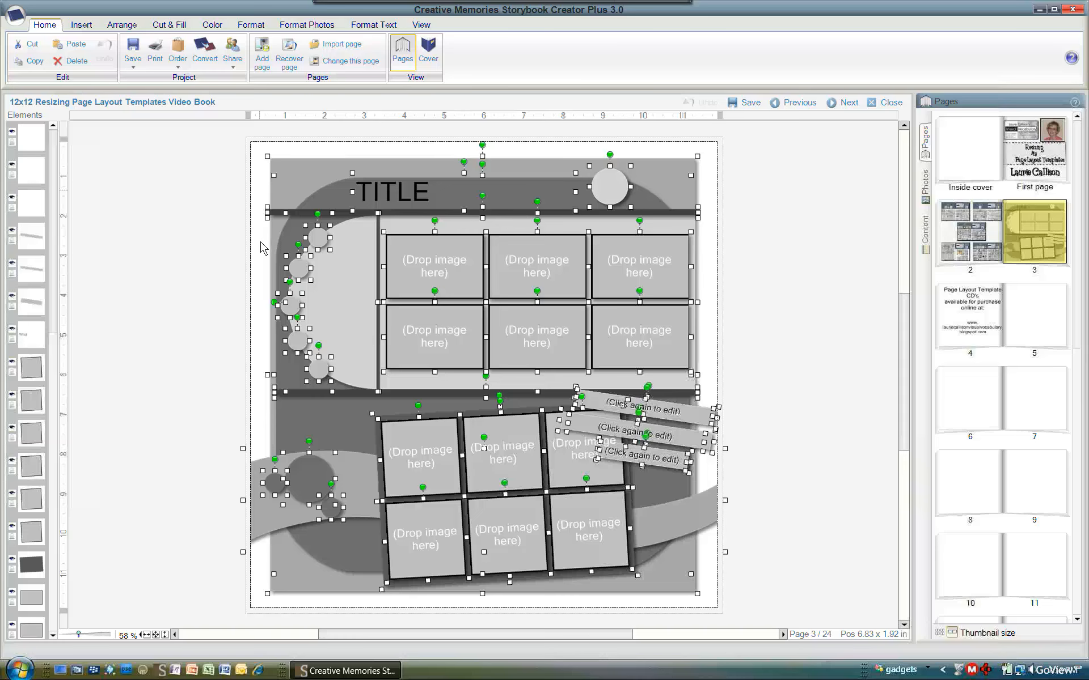
left_click(128, 26)
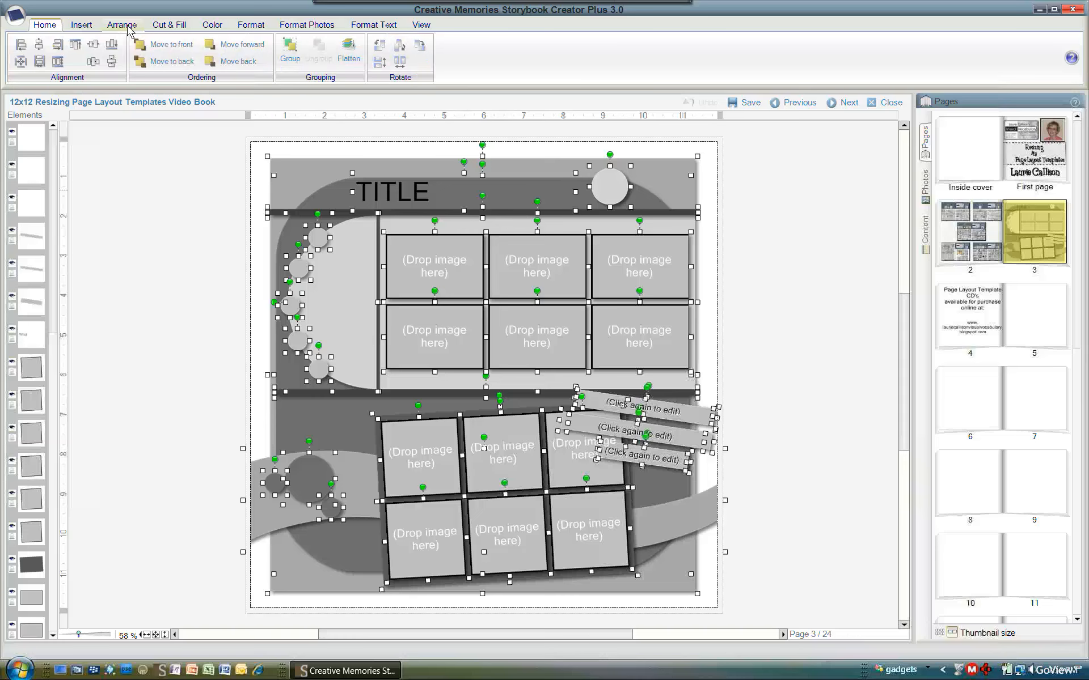
left_click(296, 60)
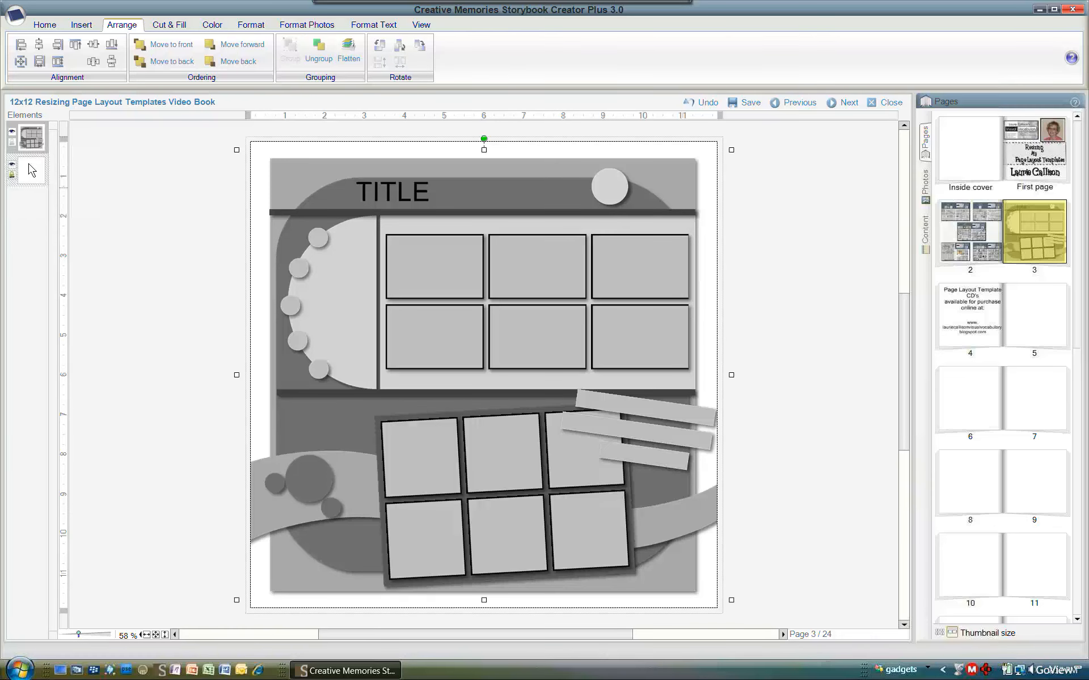
mouse_move(31, 136)
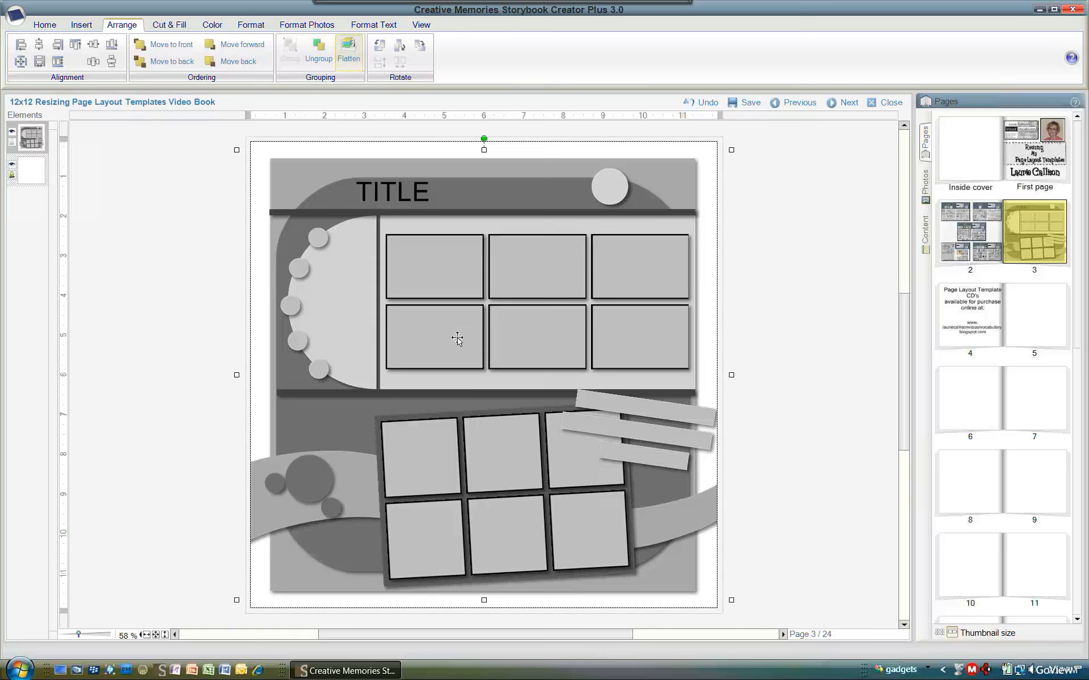
Copy the grouped template and paste it onto the first page of the 11x8.5 Resizing Page Layout Templates Video Book
right_click(423, 264)
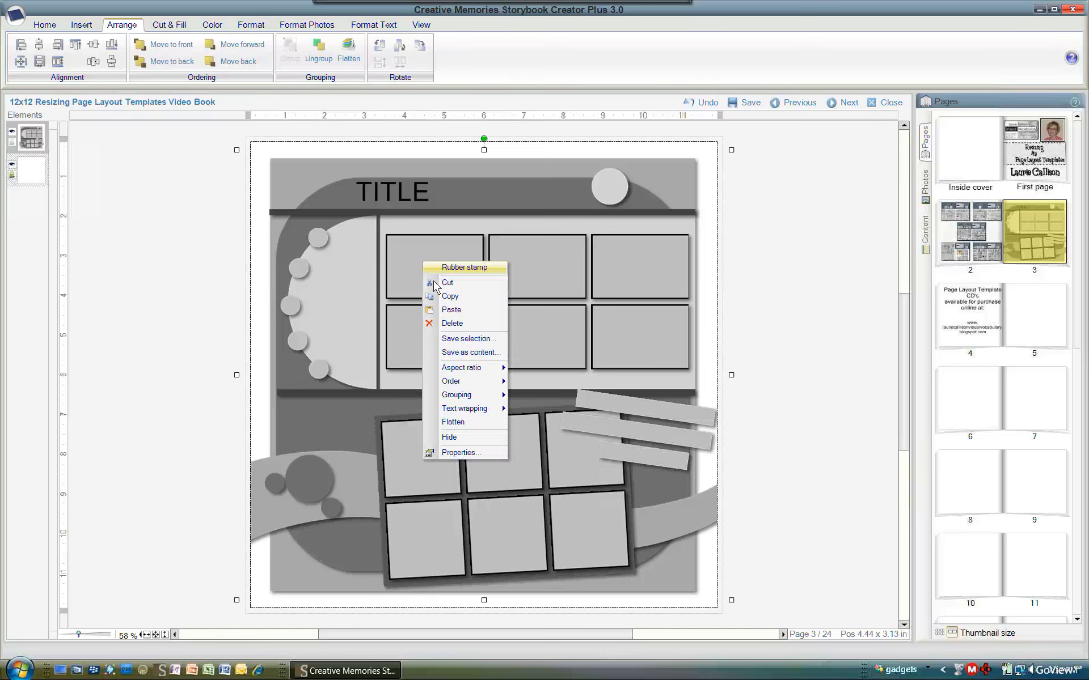
left_click(460, 299)
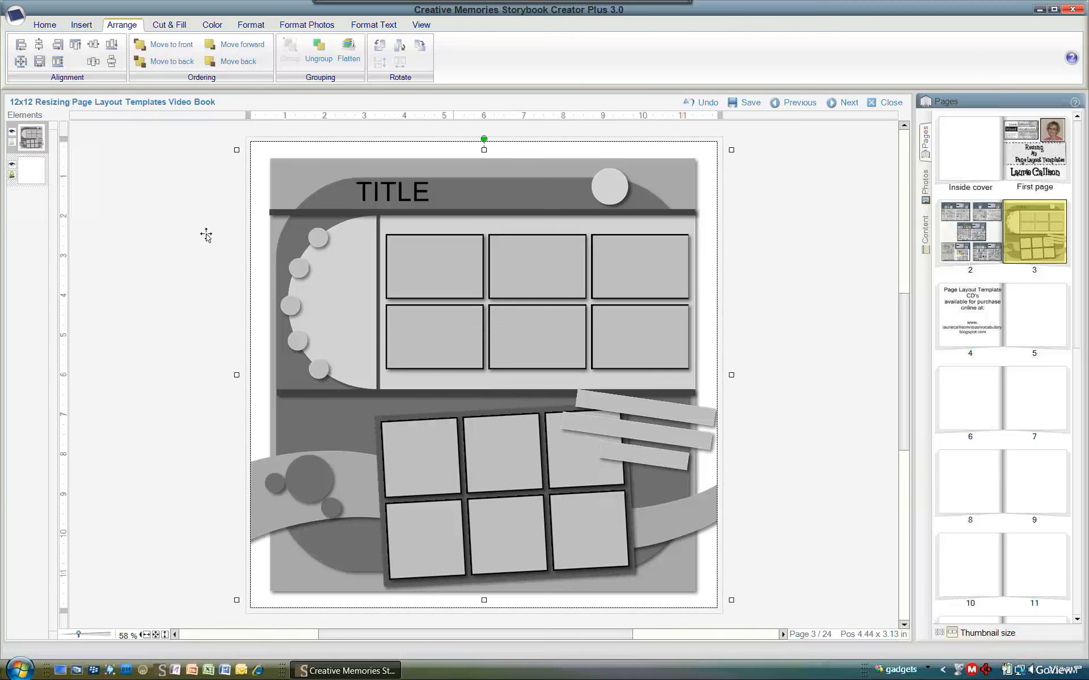
left_click(12, 15)
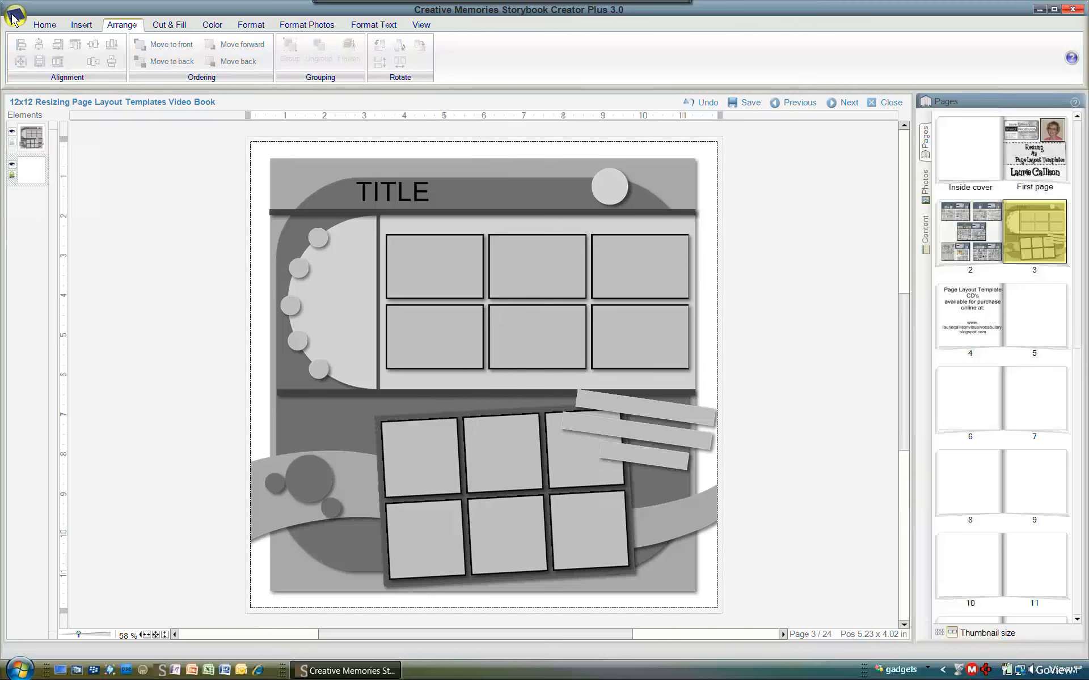
left_click(12, 17)
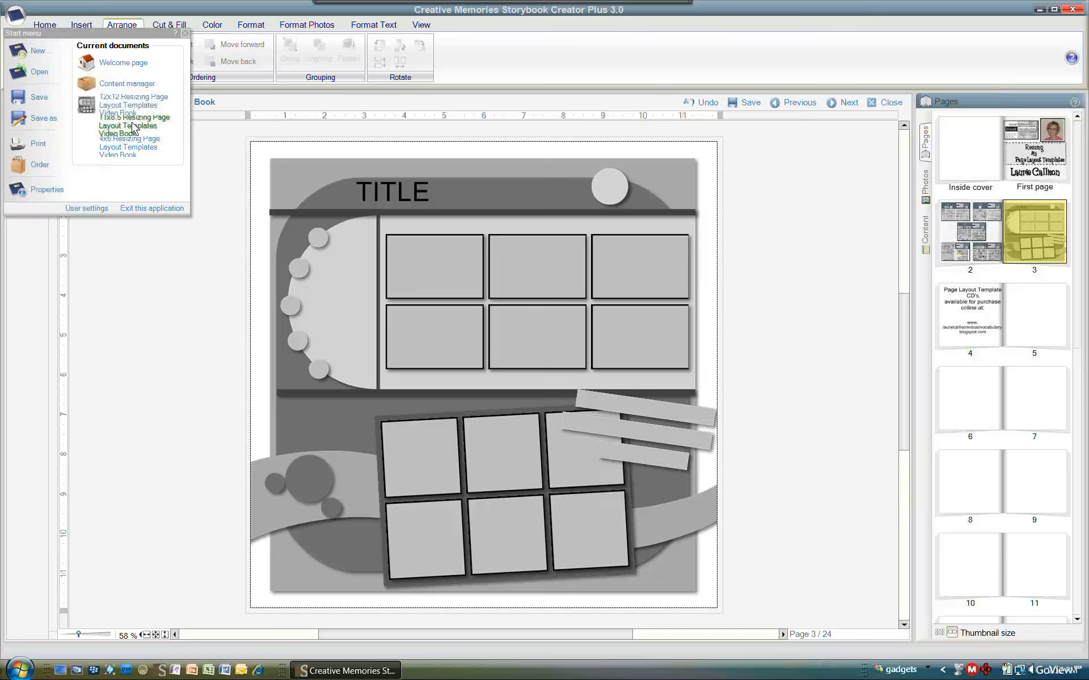
left_click(133, 128)
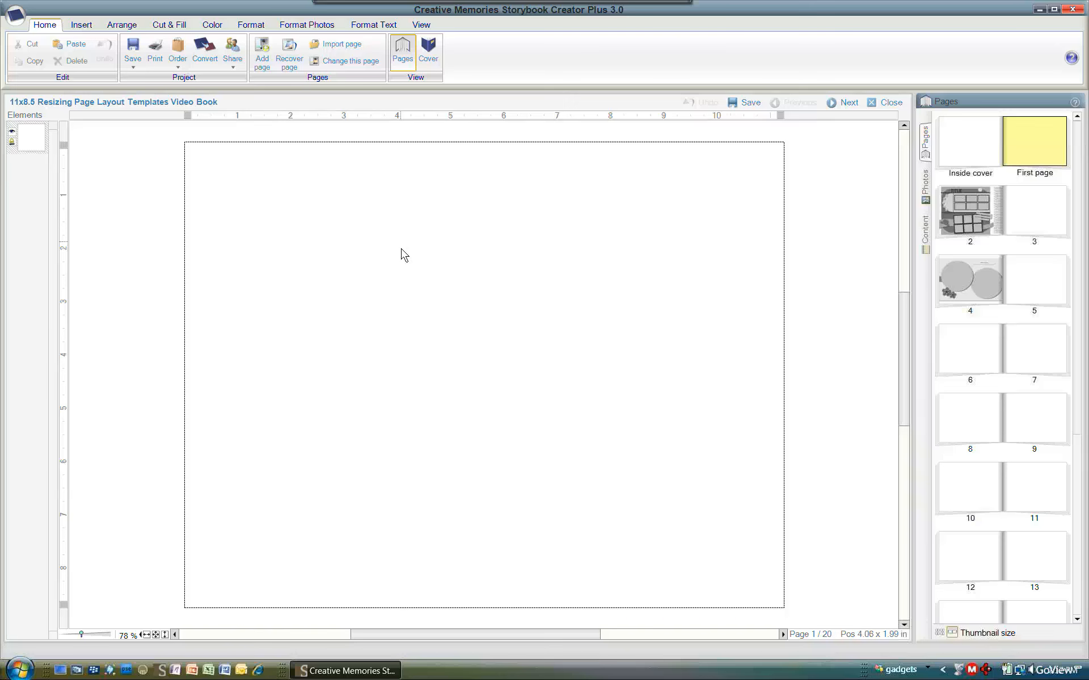
right_click(416, 212)
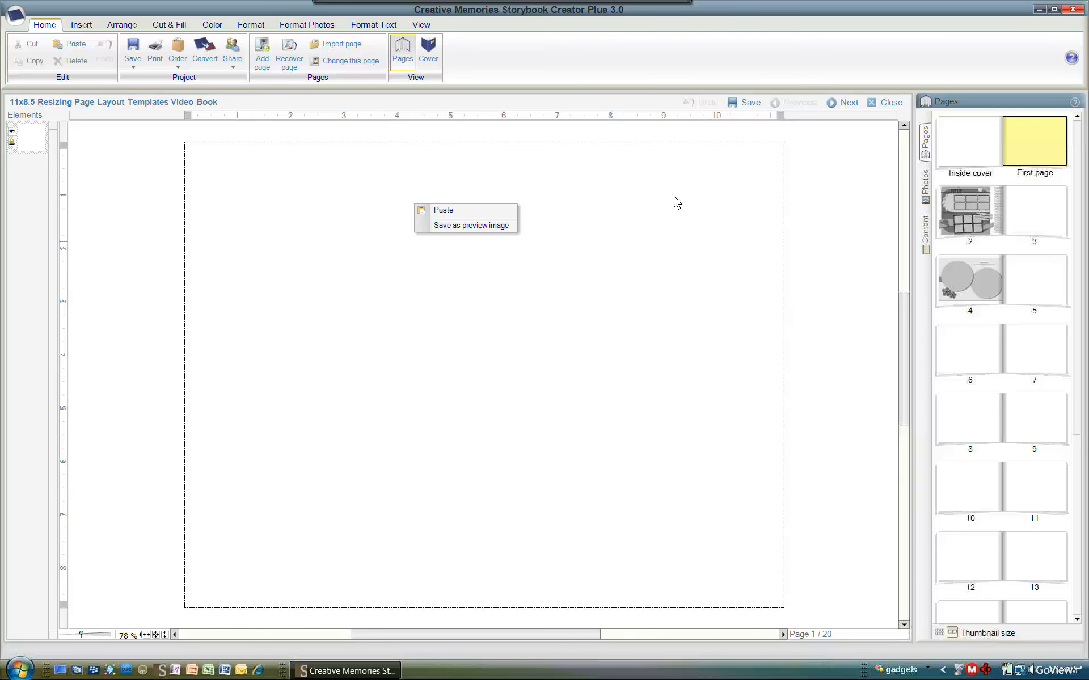
left_click(463, 214)
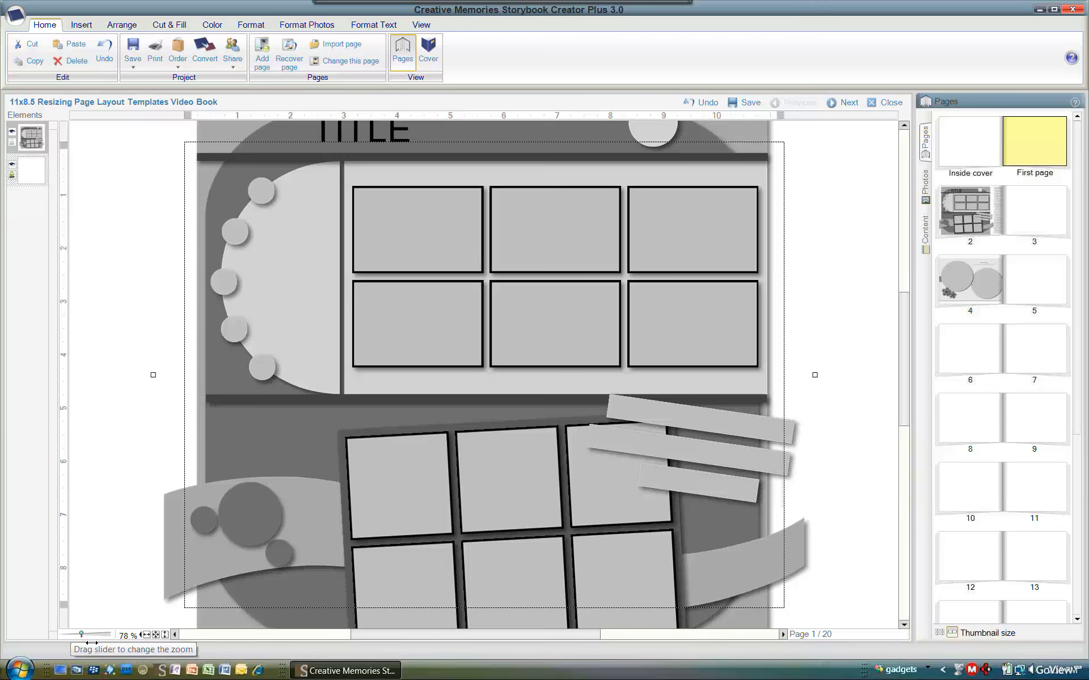
Shrink the pasted template group proportionally and move it so it fits within the page height
left_click_drag(85, 643, 79, 641)
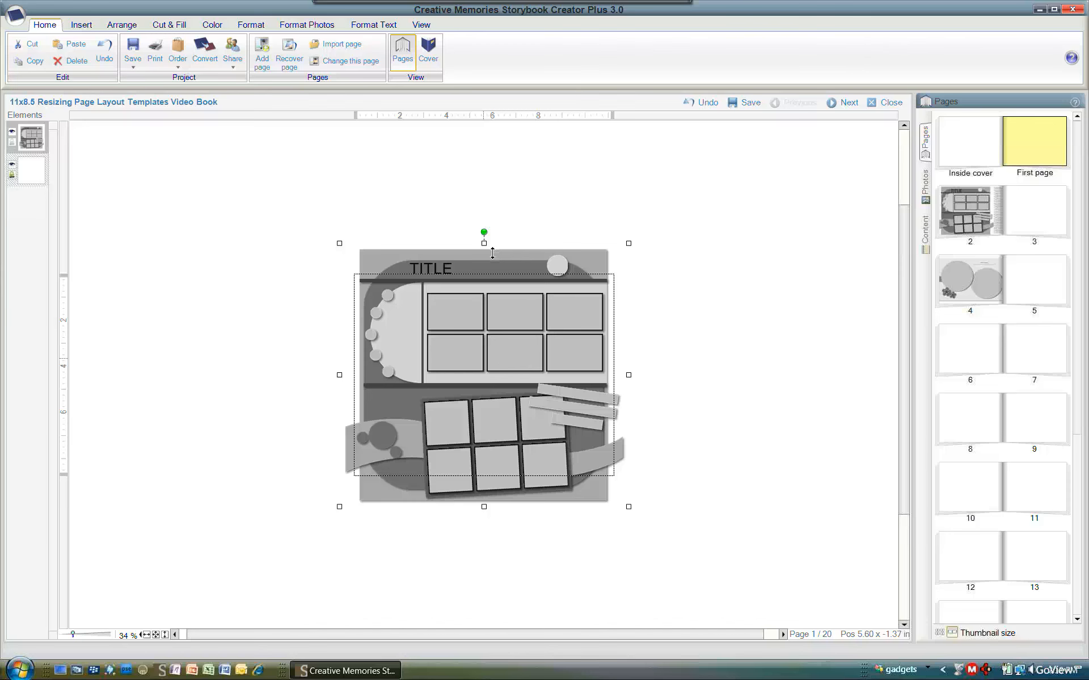
left_click_drag(493, 254, 485, 291)
left_click_drag(516, 361, 499, 343)
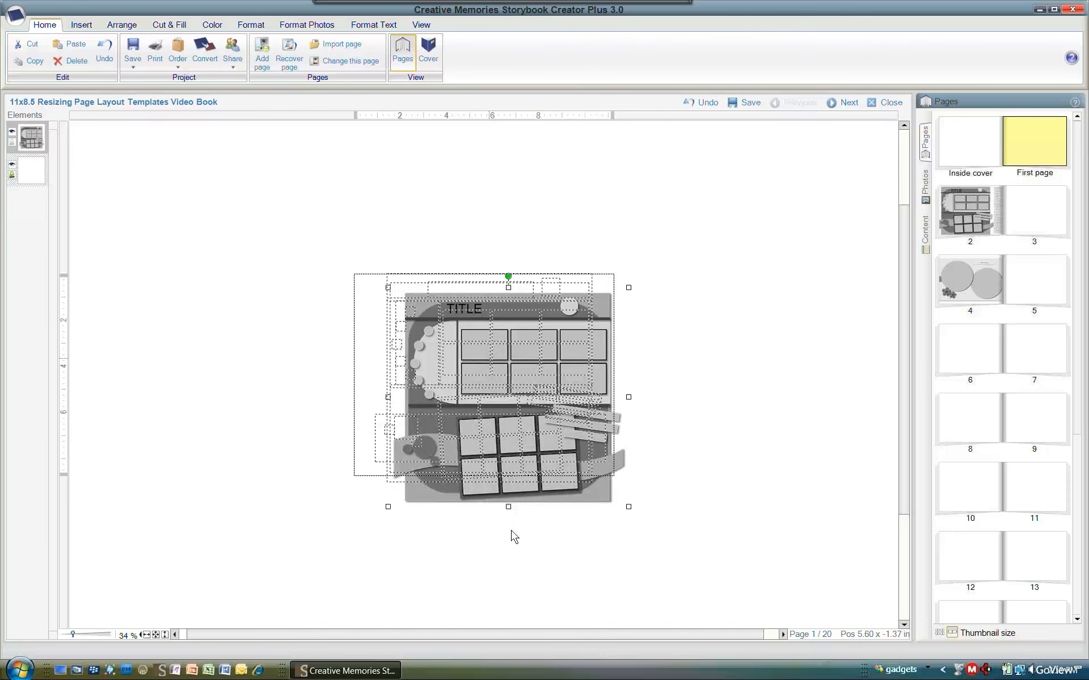
left_click_drag(490, 487, 496, 462)
left_click_drag(495, 458, 494, 459)
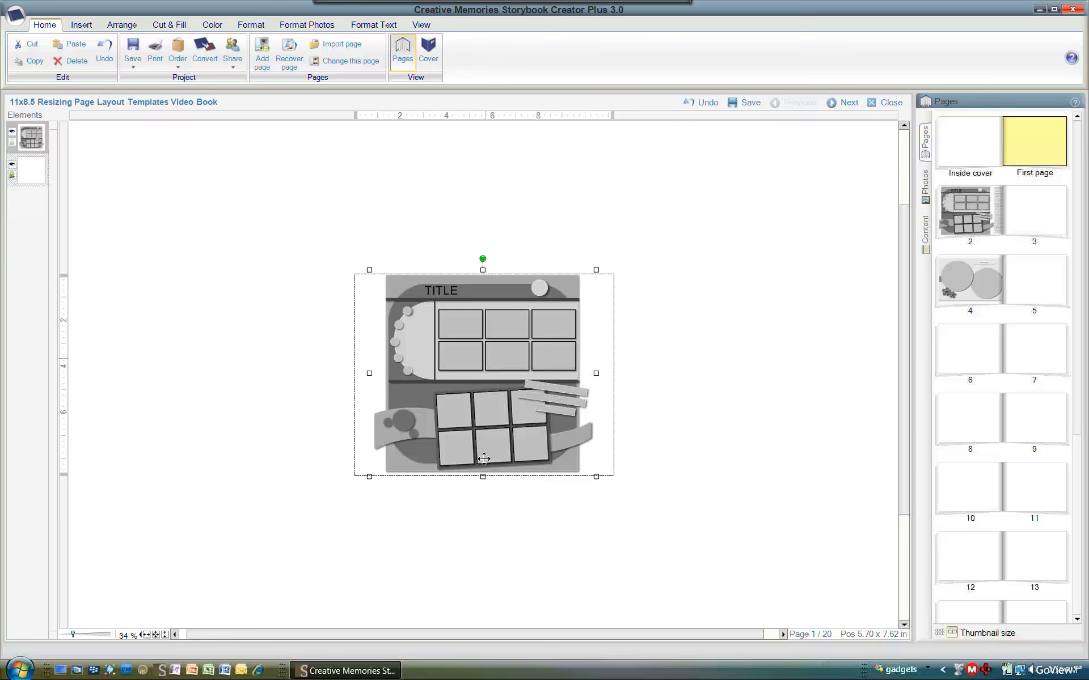
Centre the template group horizontally on the page and nudge it down to the bottom page edge
left_click_drag(483, 459, 466, 459)
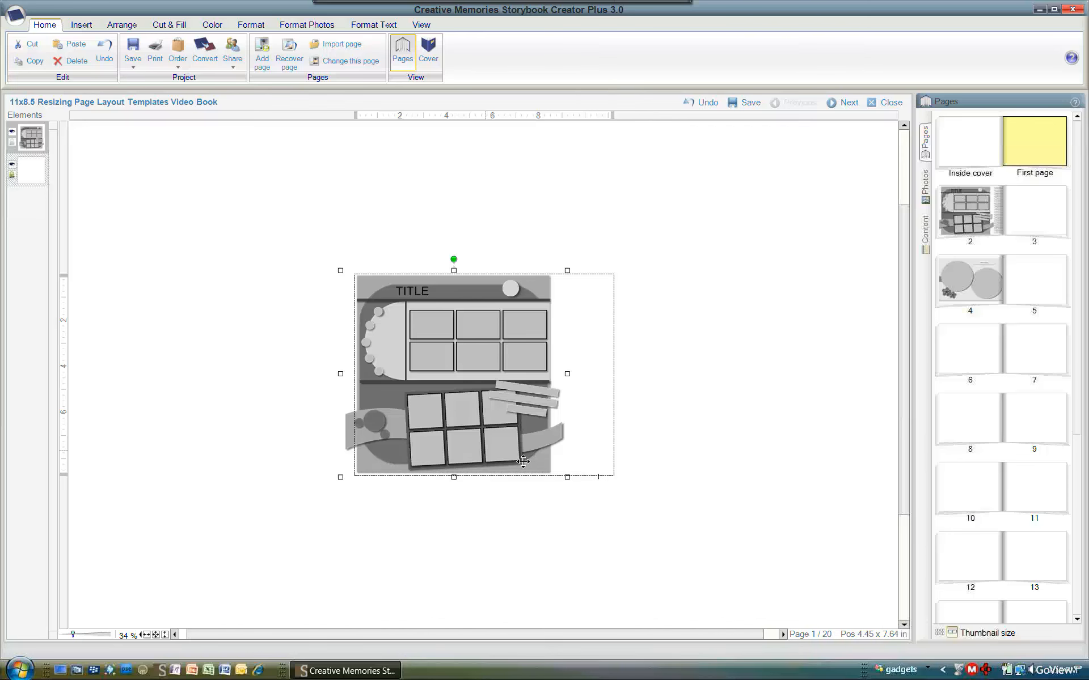
left_click_drag(522, 461, 455, 435)
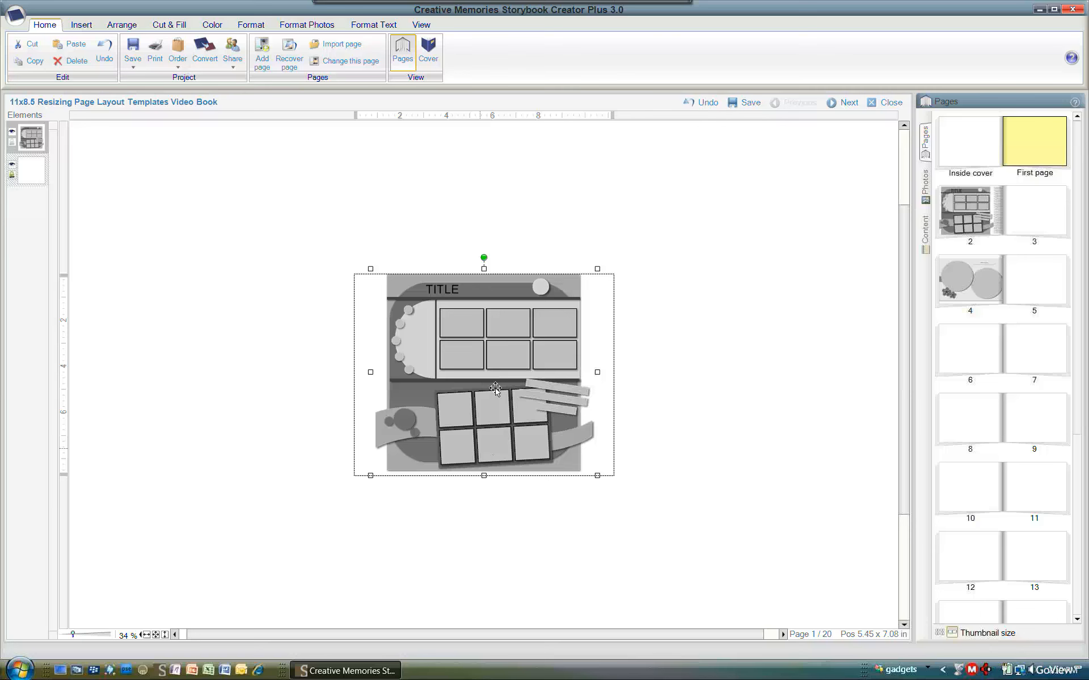
key("Down")
key("Down")
key("Down")
key("Down")
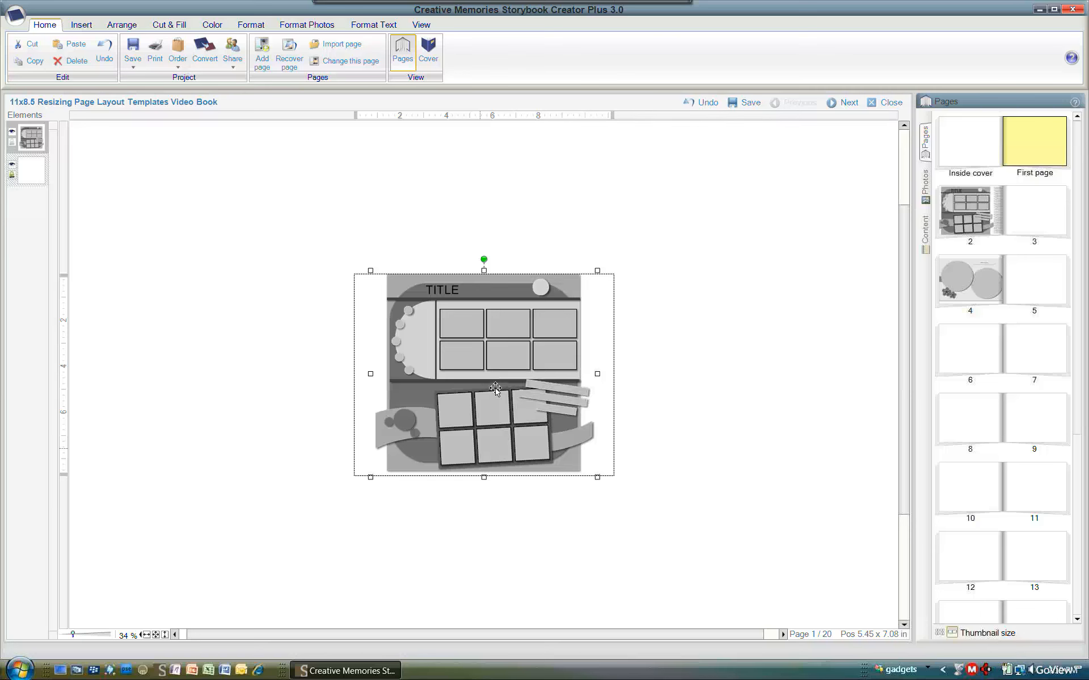
key("Down")
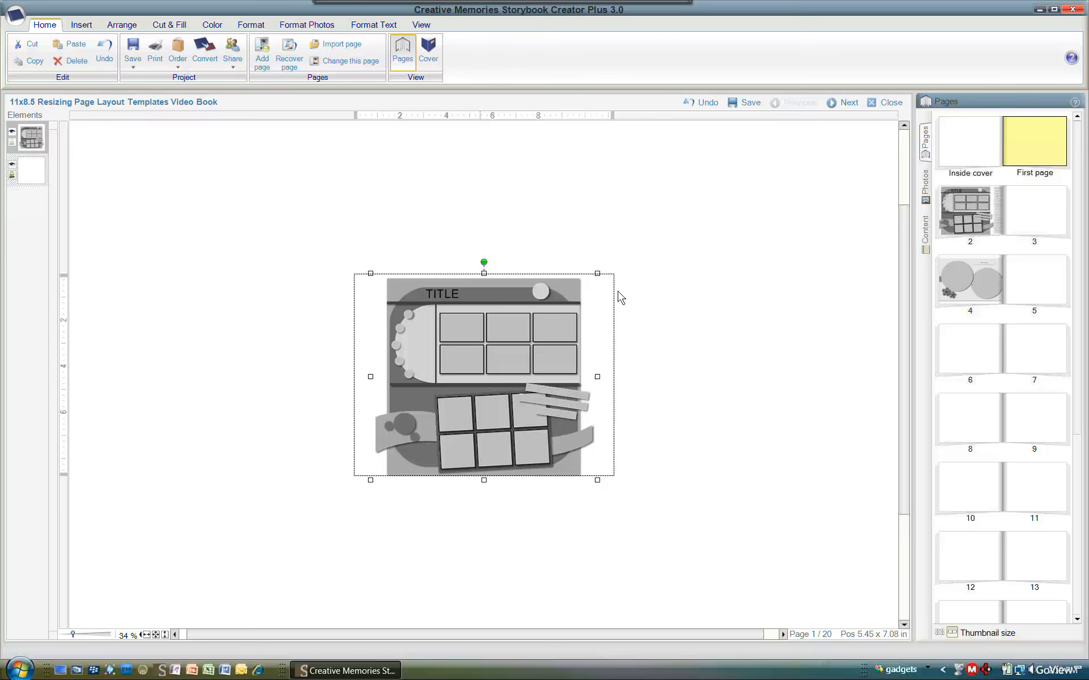
left_click(601, 294)
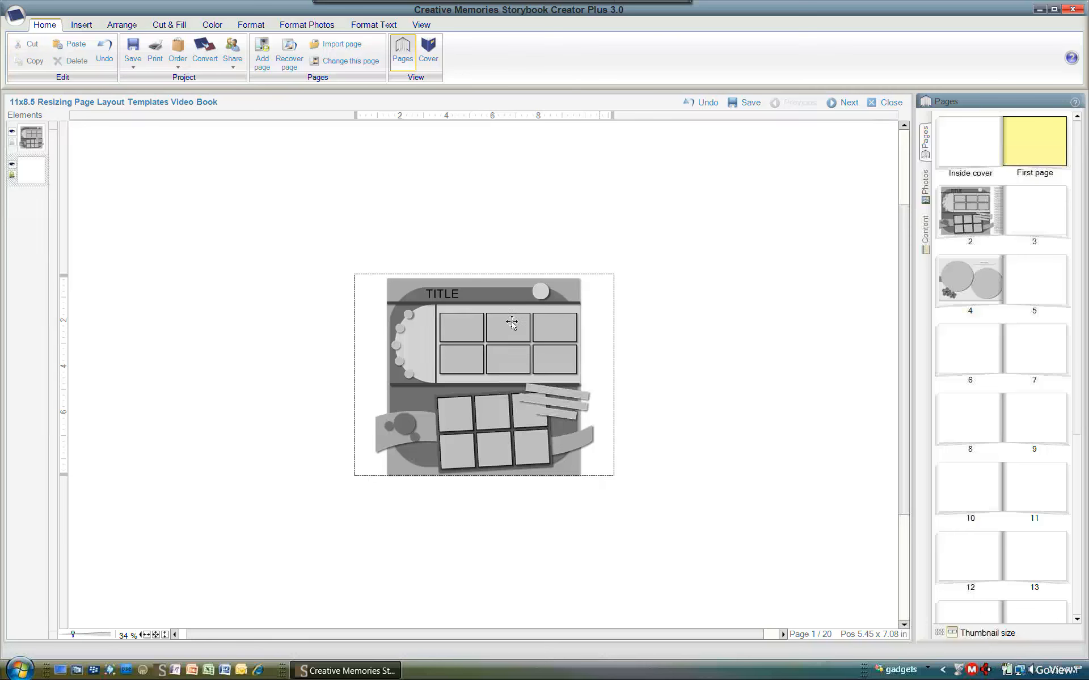
Ungroup the template on the first page into its separate elements
right_click(430, 311)
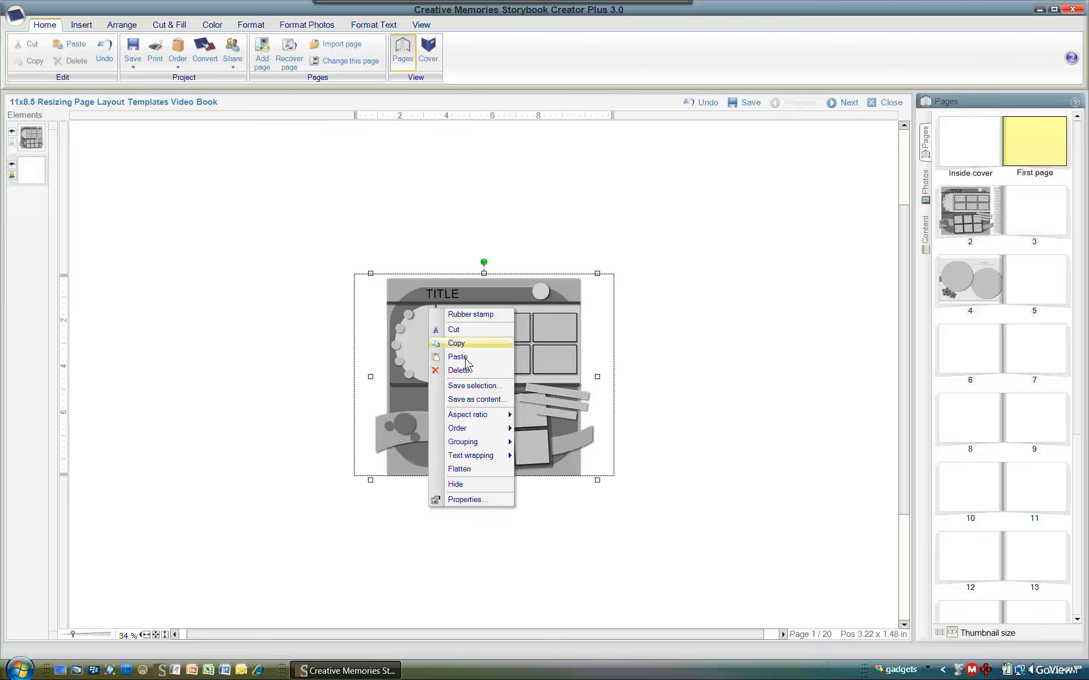
left_click(459, 253)
left_click(436, 215)
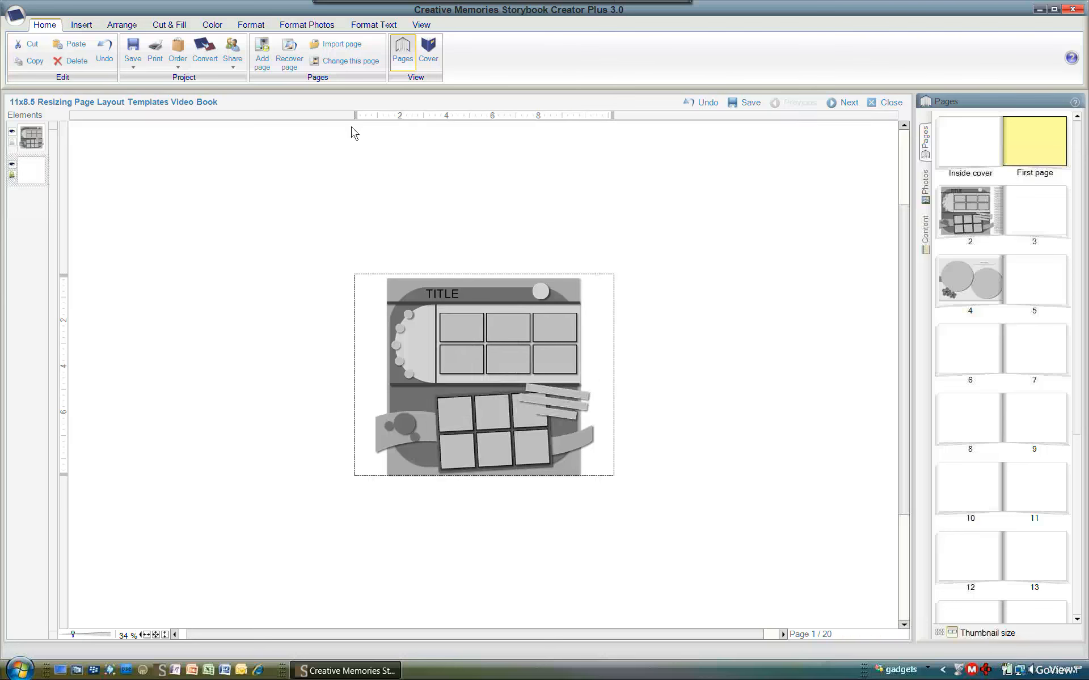
left_click(122, 27)
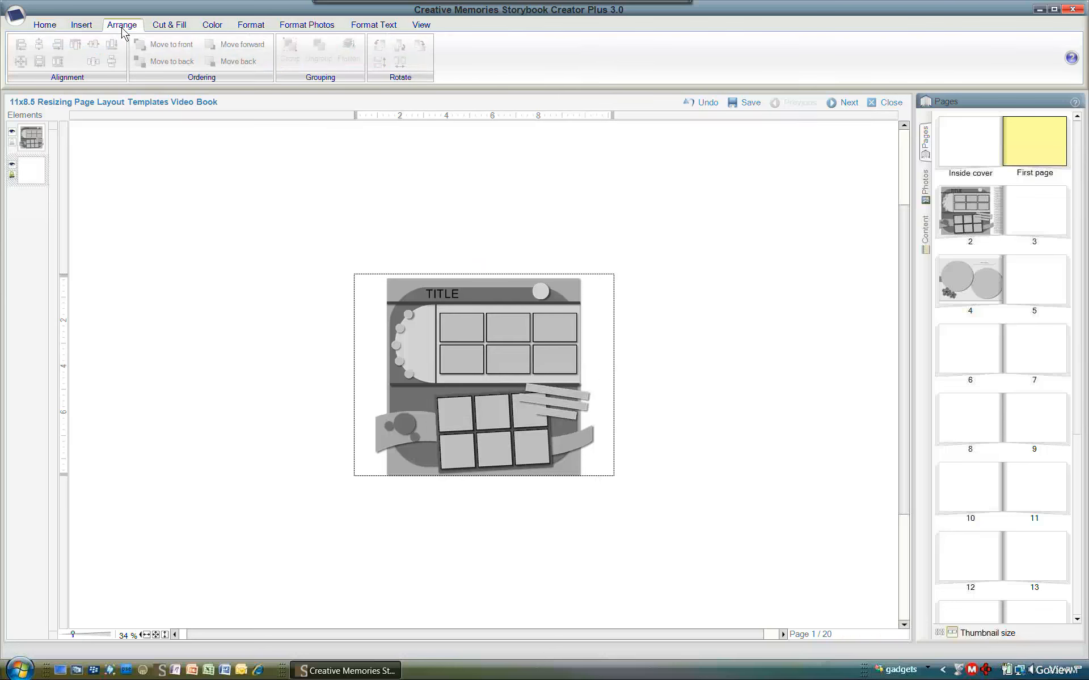
left_click(486, 356)
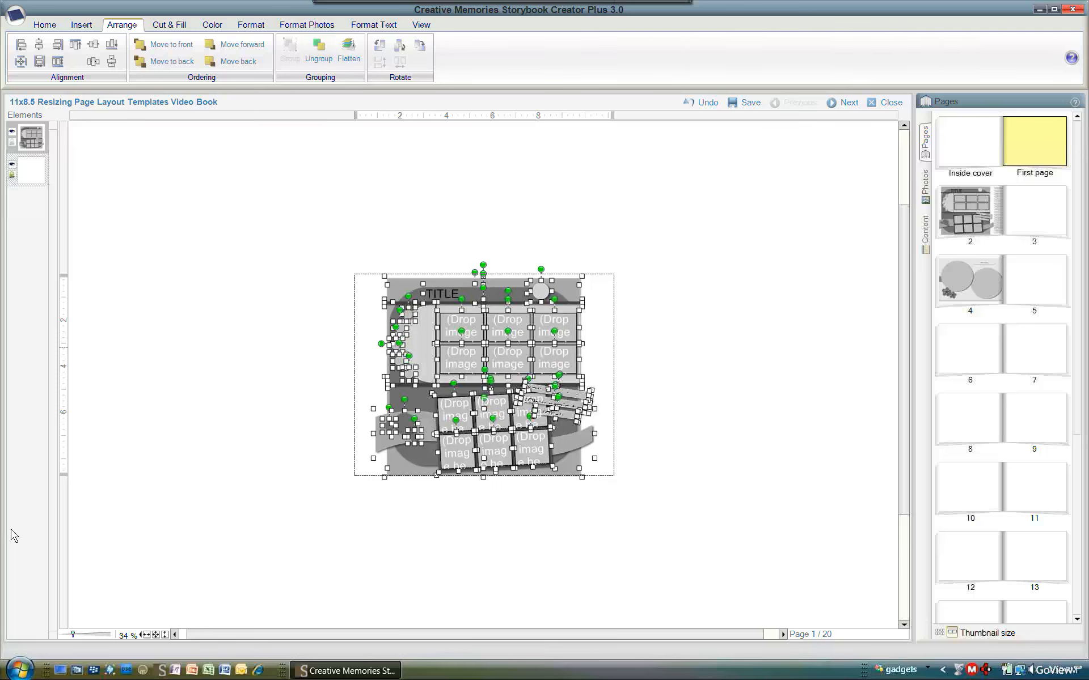
left_click(689, 272)
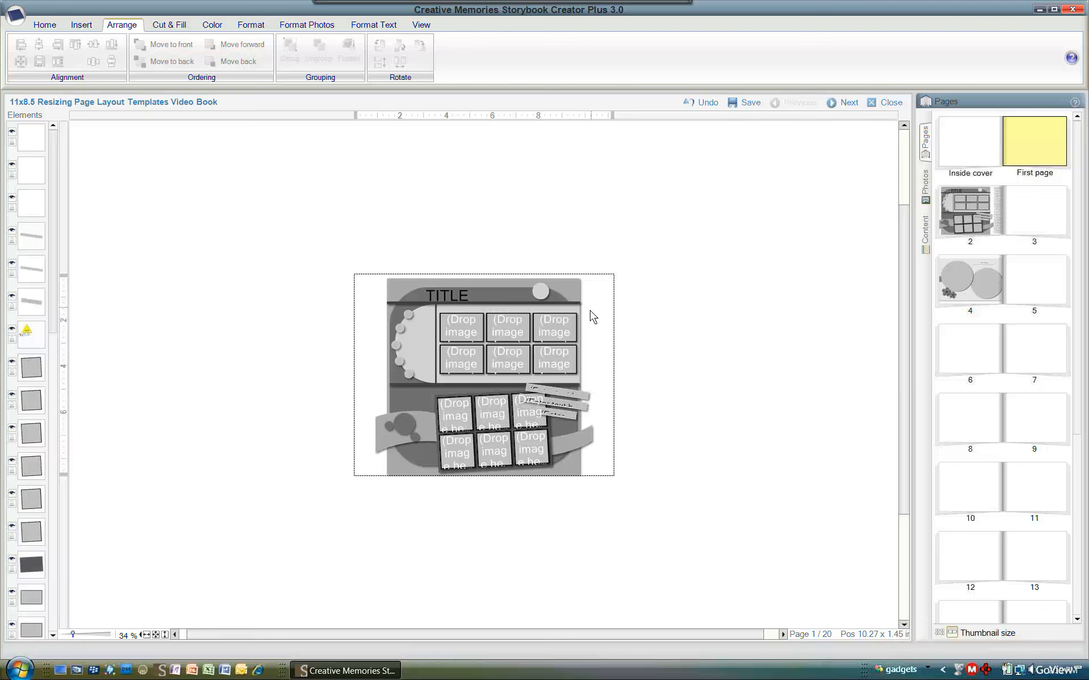
Stretch the grey background rectangle sideways to both page edges, about 11.07 in wide
left_click(397, 383)
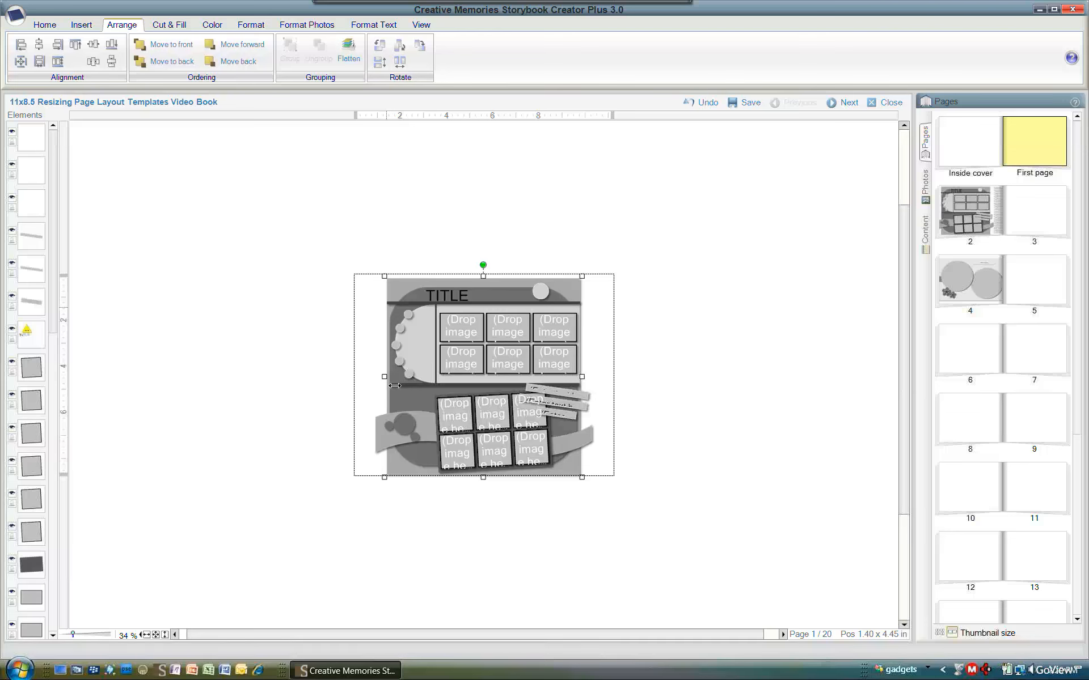
left_click_drag(388, 382, 363, 382)
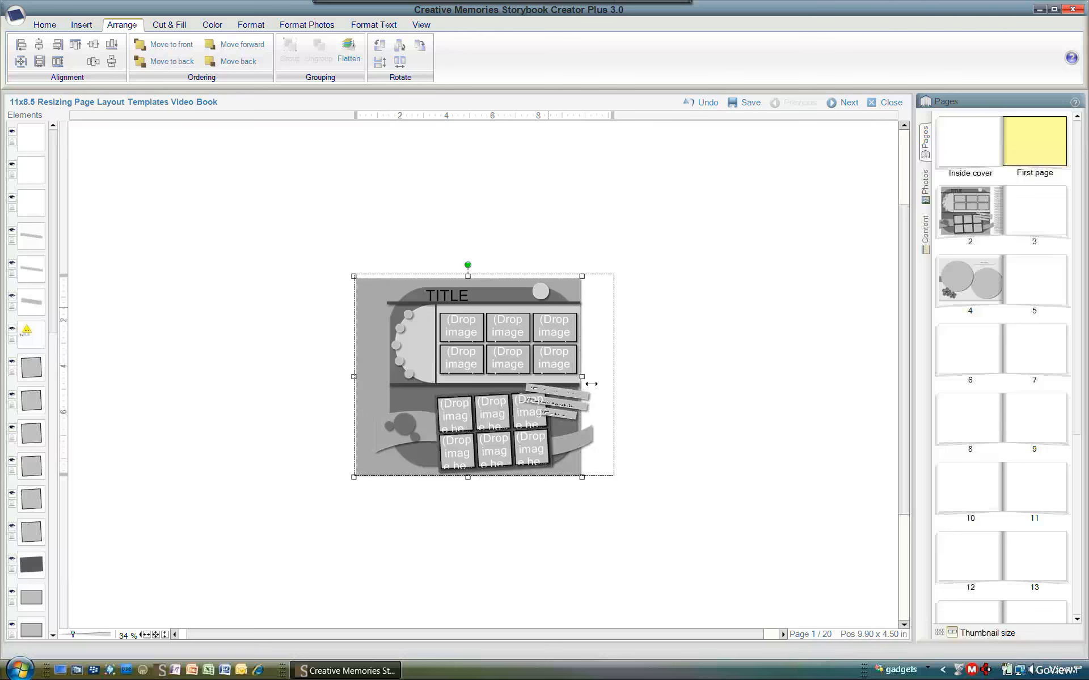
mouse_move(607, 385)
left_mouse_down()
mouse_move(623, 385)
mouse_move(616, 379)
left_mouse_up()
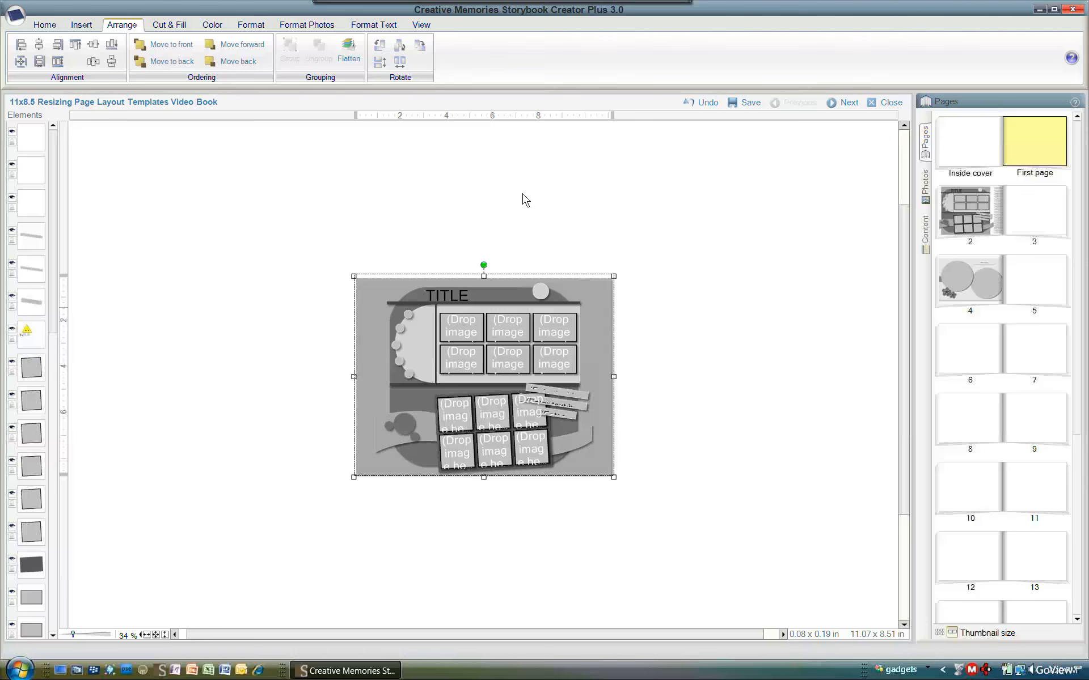
left_click(517, 213)
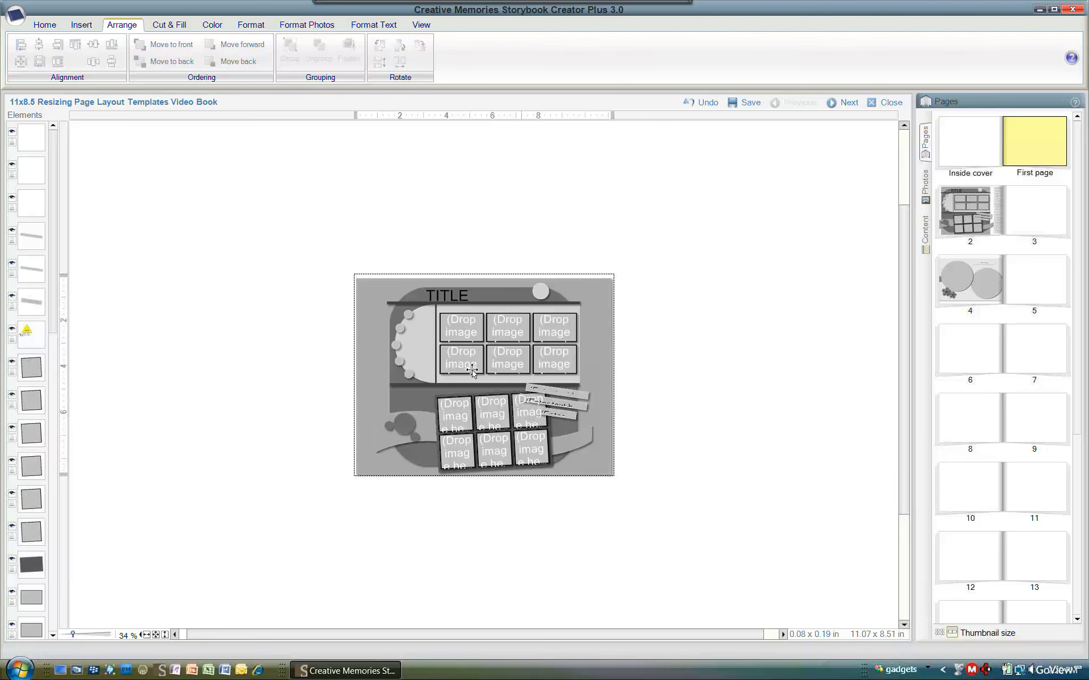
left_click(413, 398)
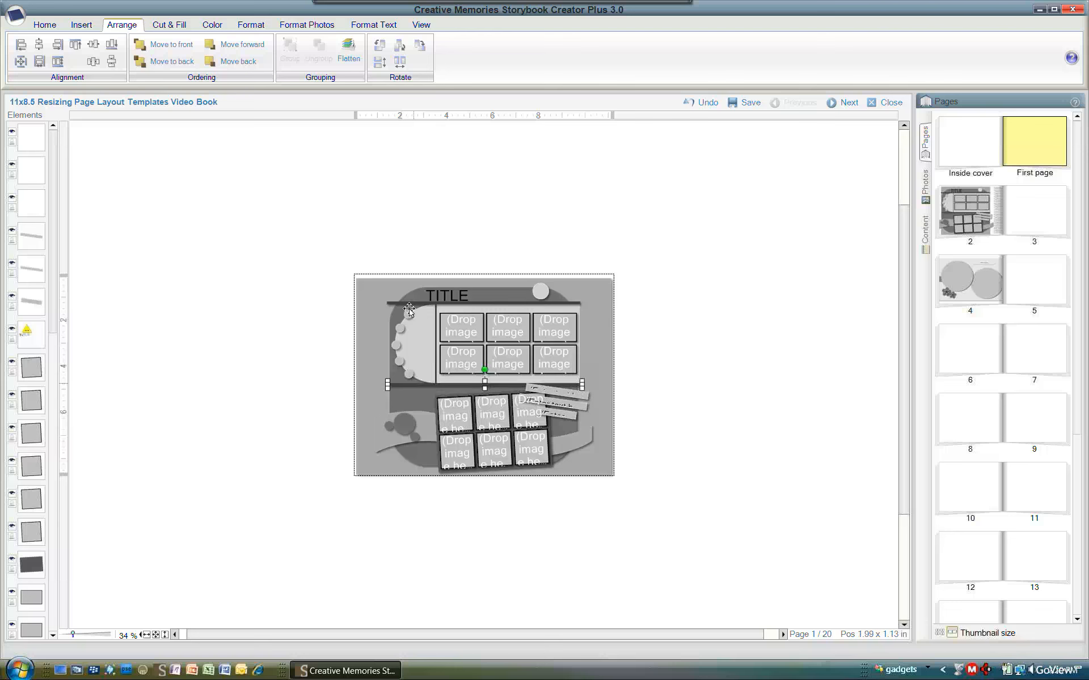
left_click(409, 308, "shift")
left_click(295, 330)
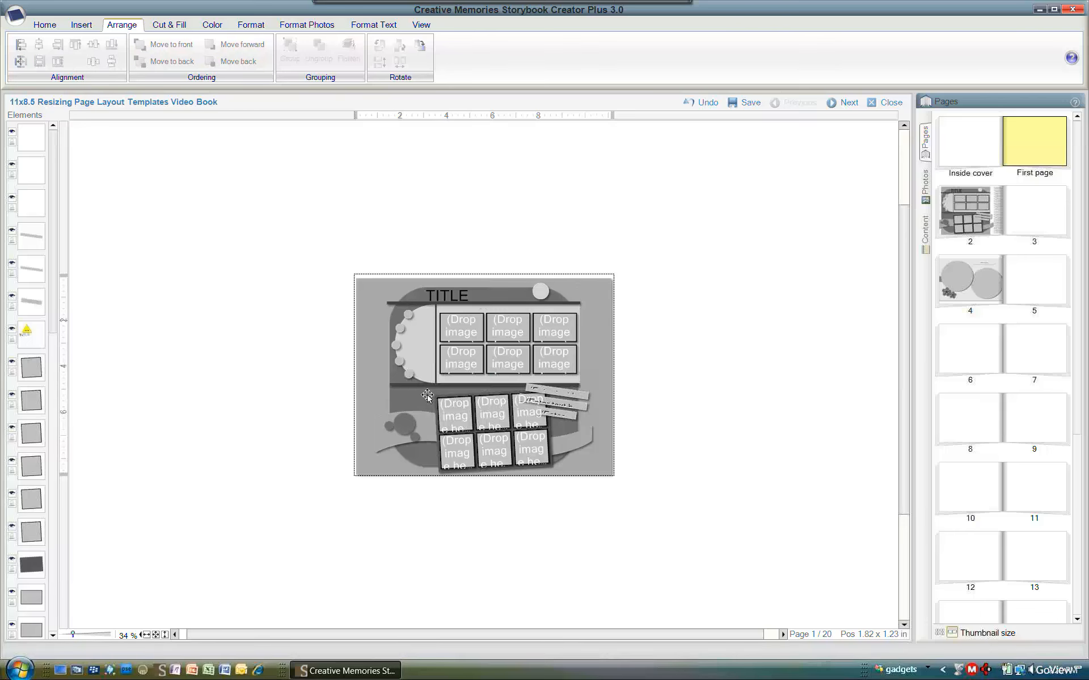
Stretch the two dark horizontal strips on the first page sideways to both page edges, about 11.13 in wide
left_click(427, 391)
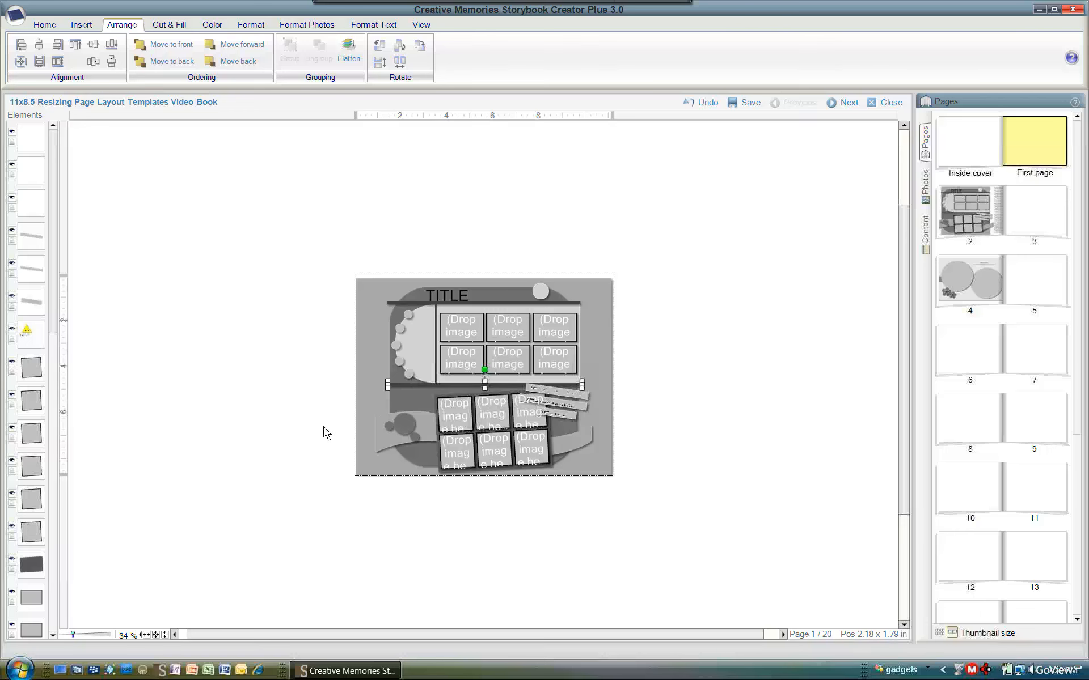
left_click(399, 312, "shift")
left_click_drag(388, 311, 356, 308)
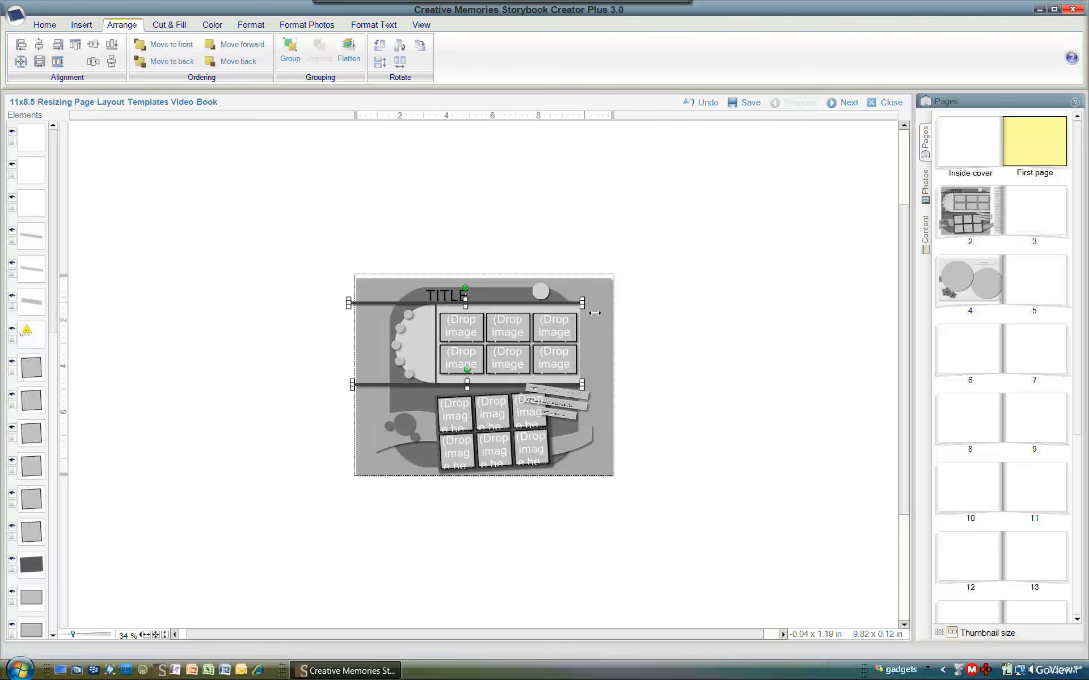
left_click_drag(620, 313, 623, 313)
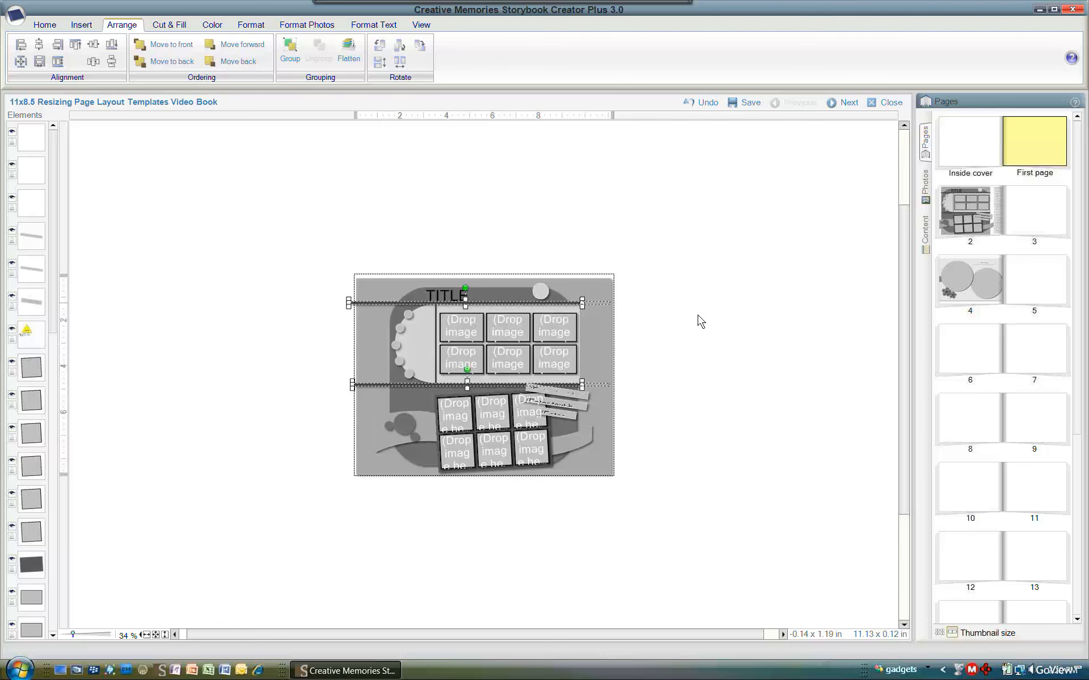
left_click(413, 250)
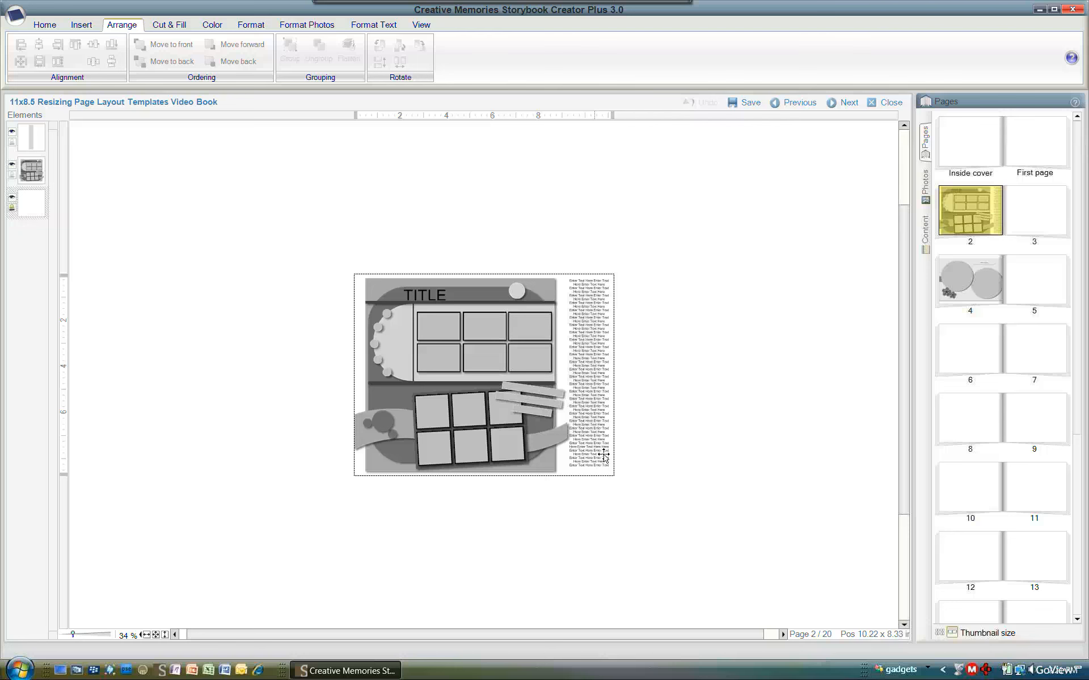
Switch from the 11x8.5 book to the 12x12 book and copy the template group on page 3
left_click(17, 17)
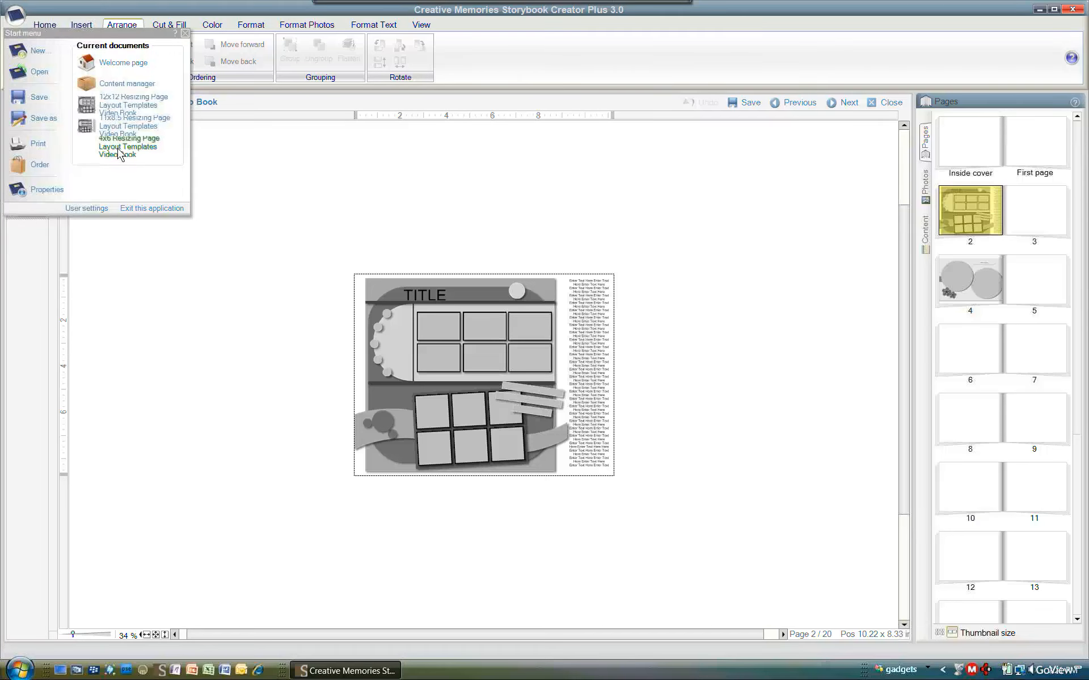
left_click(162, 152)
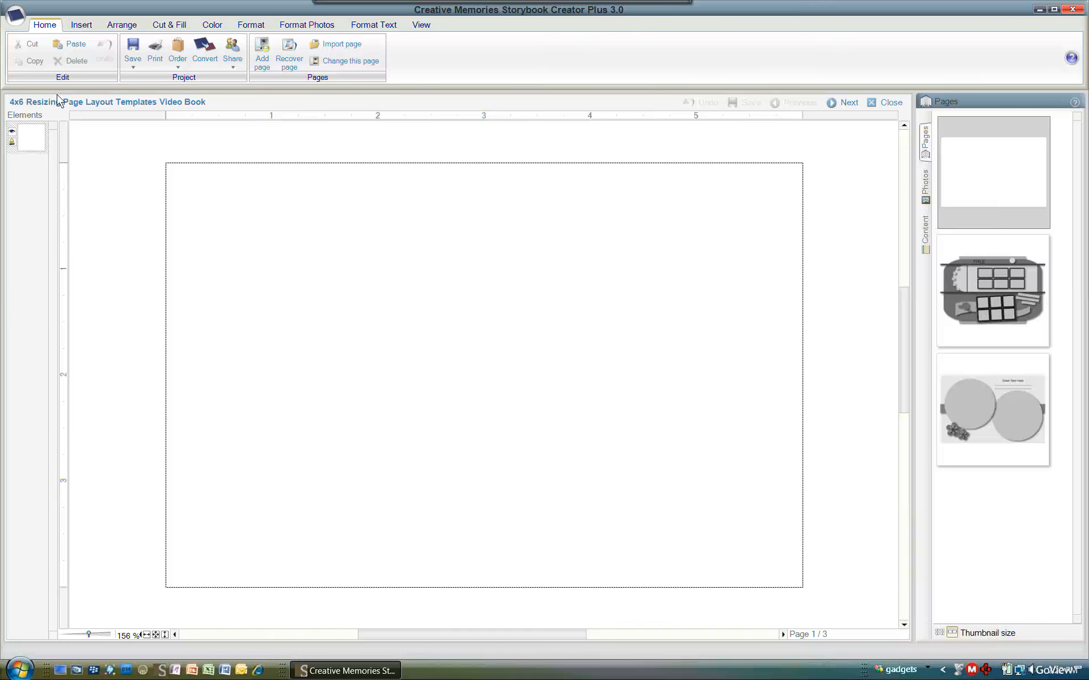
left_click(16, 20)
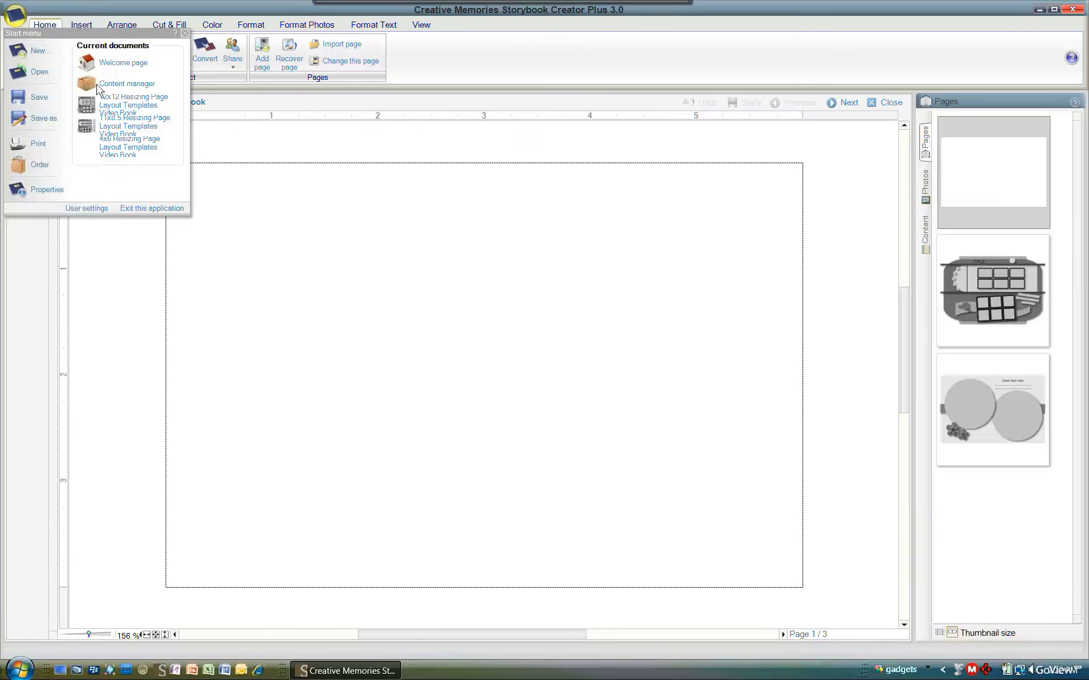
left_click(120, 112)
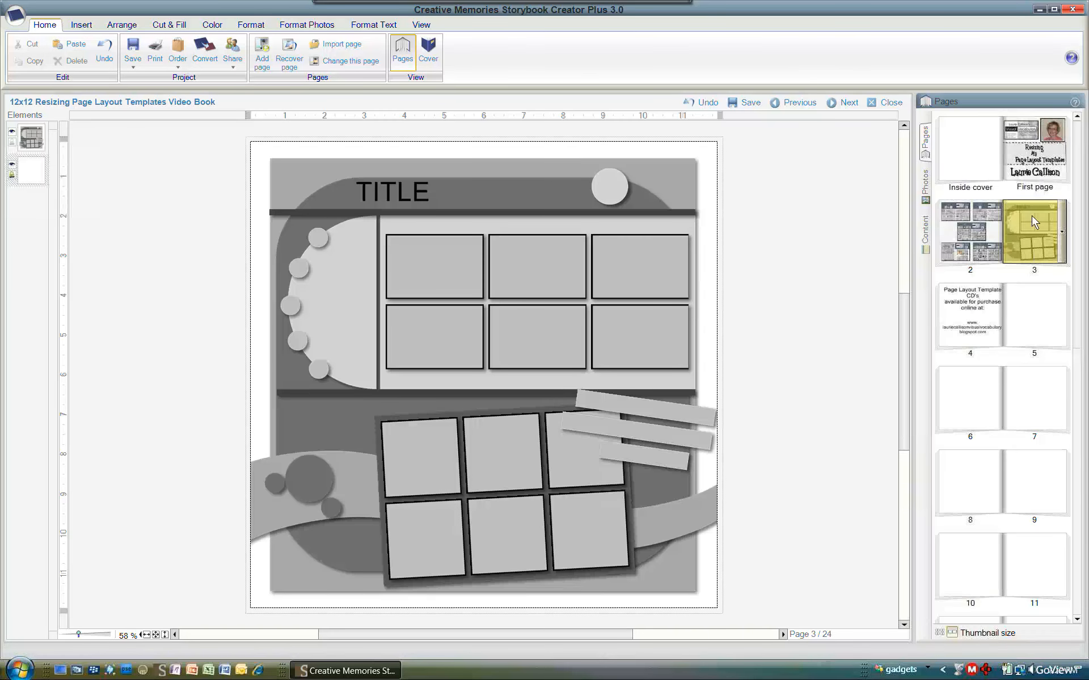
right_click(580, 236)
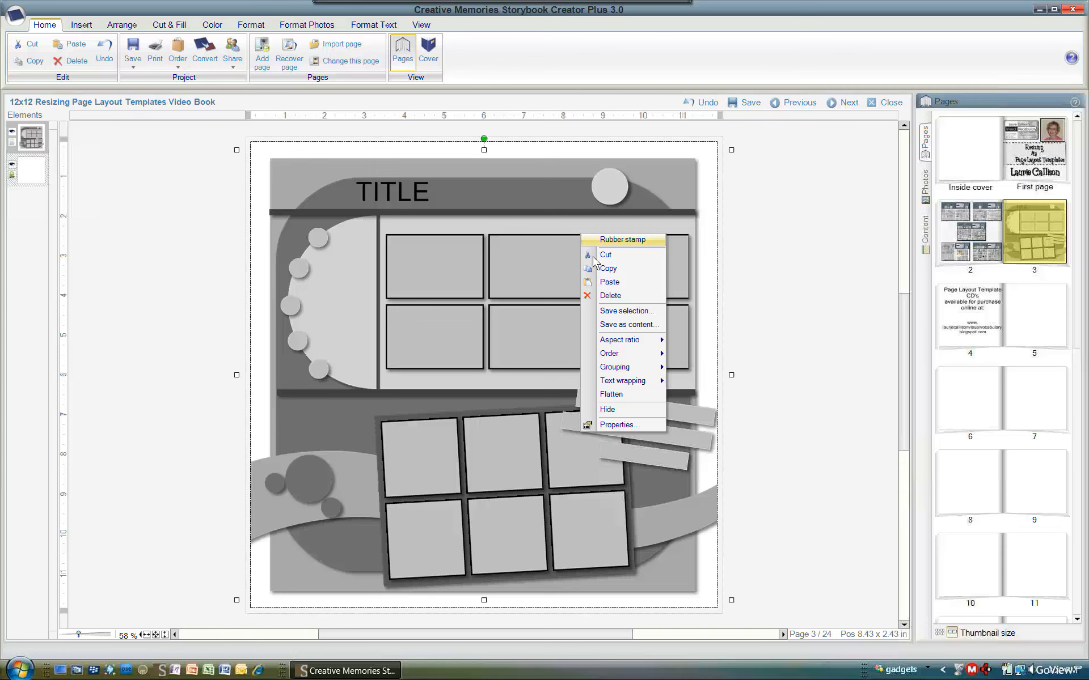
left_click(617, 277)
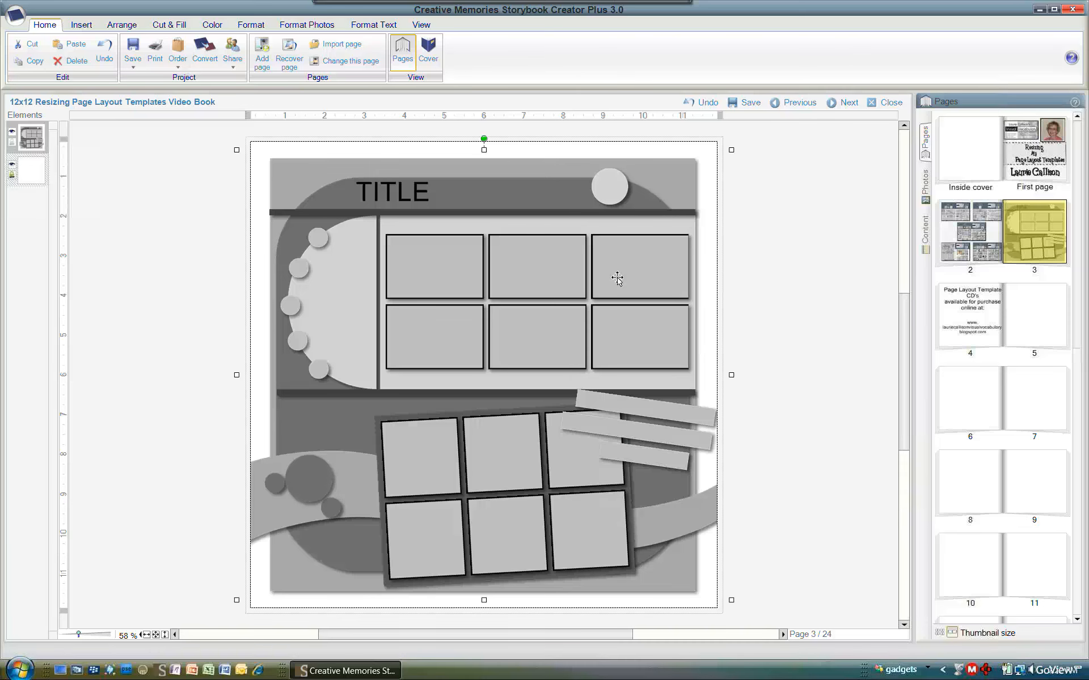
Paste the copied template group onto the blank first page of the 4x6 book
left_click(21, 19)
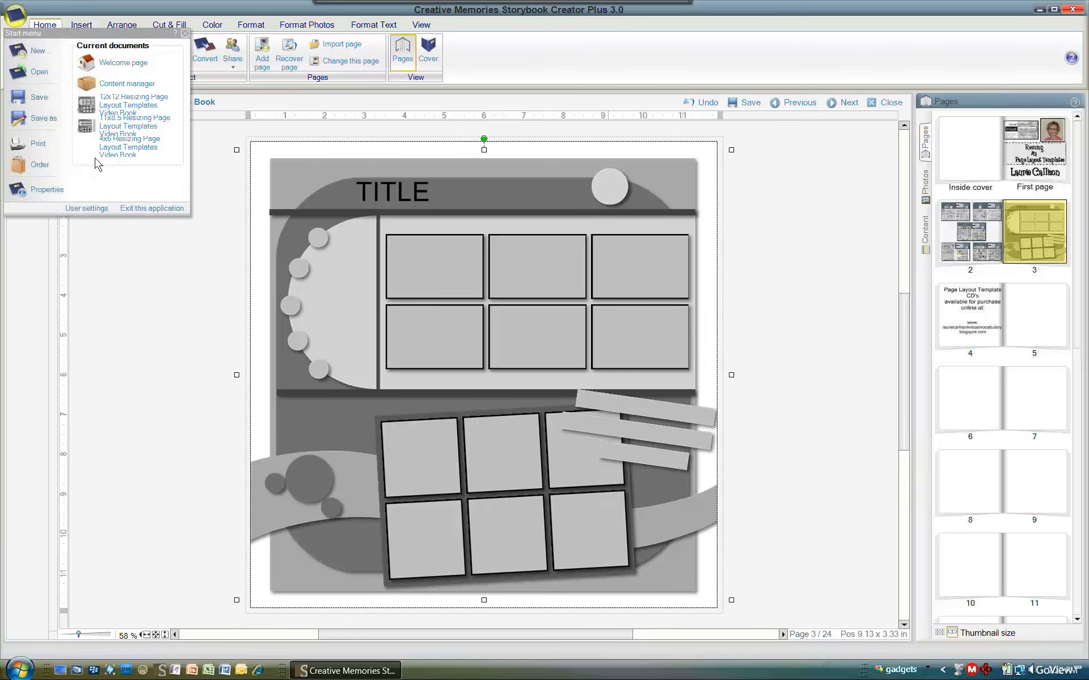
left_click(112, 153)
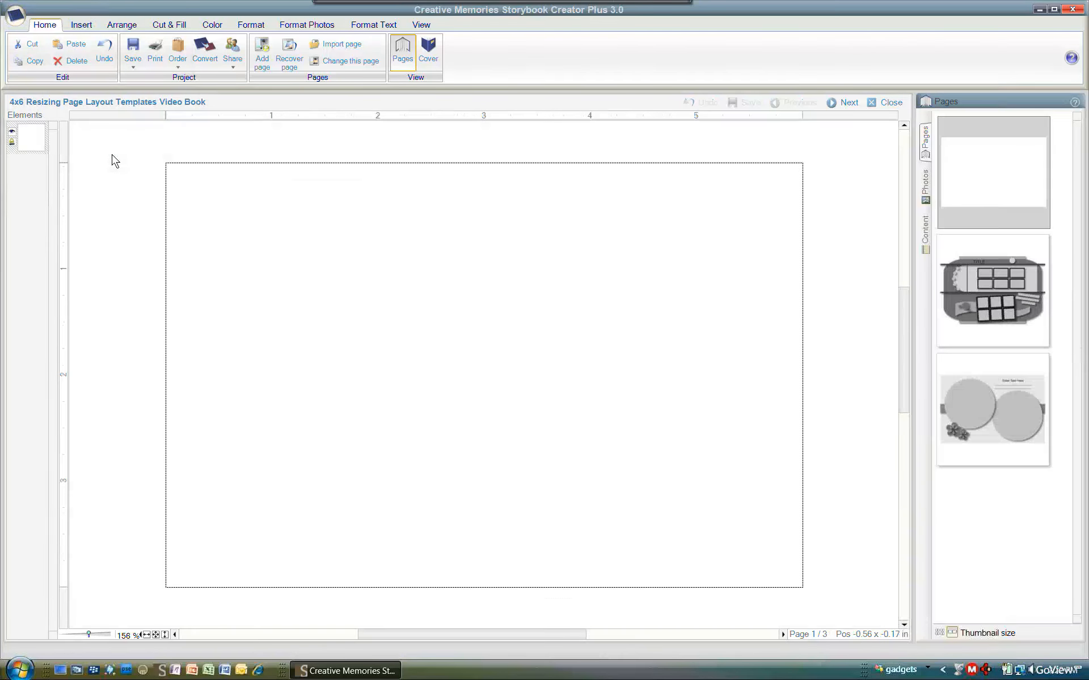
right_click(354, 225)
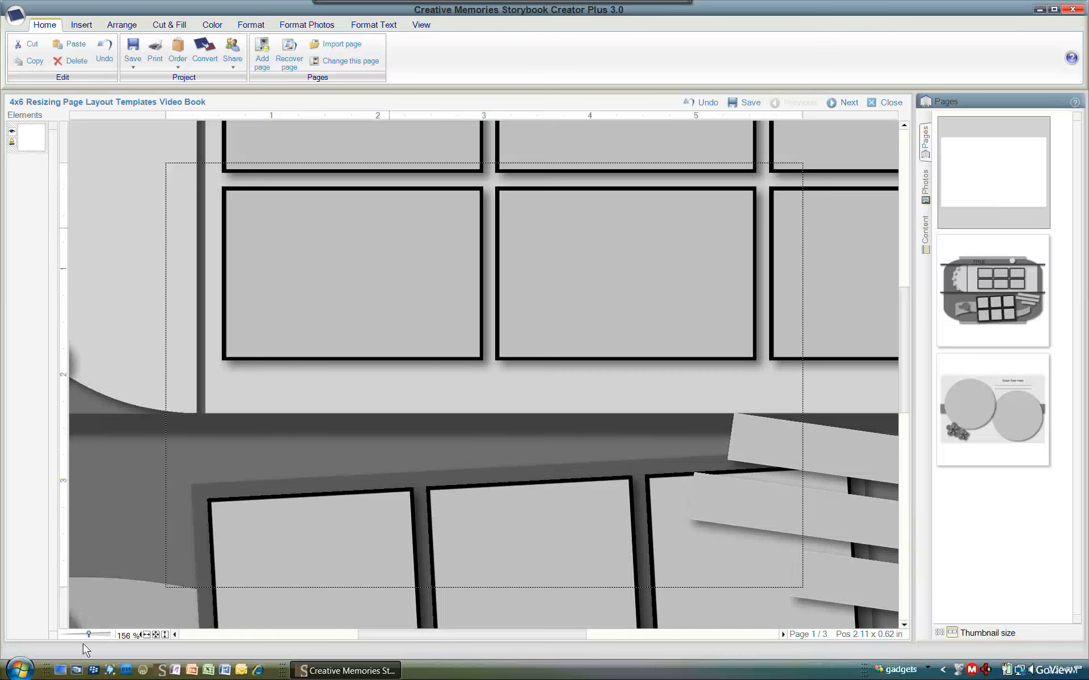
Shrink the pasted template group proportionally to about 4.4 x 4 in and centre it on the 4x6 page
left_click_drag(86, 641, 80, 641)
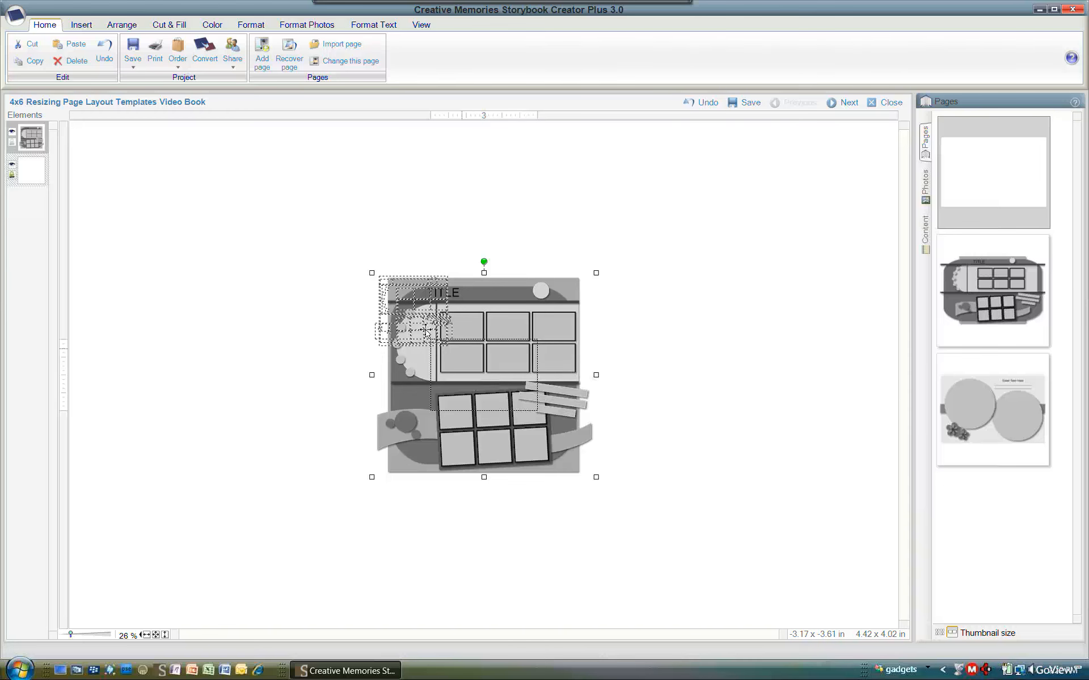
left_click_drag(428, 330, 492, 391)
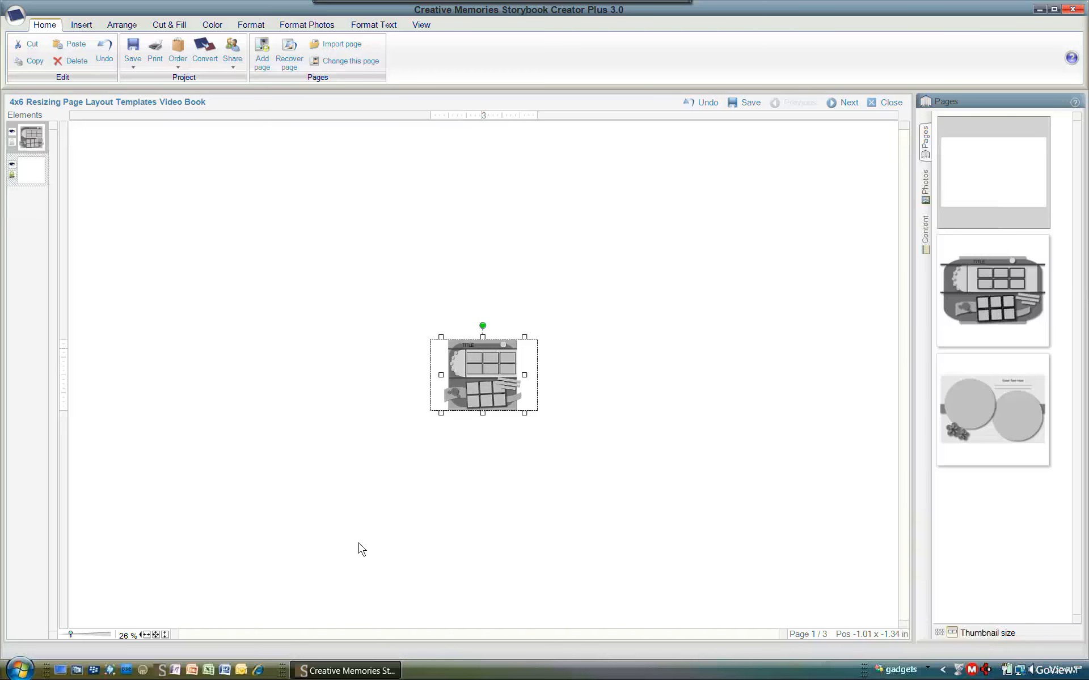
left_click(159, 635)
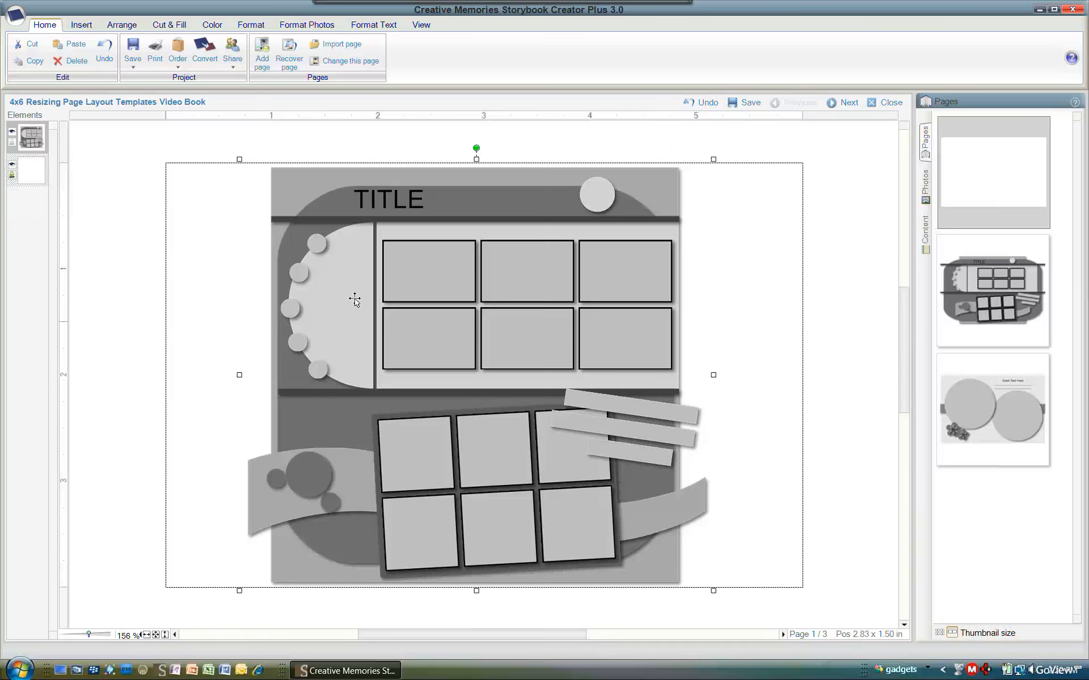
left_click_drag(282, 308, 373, 310)
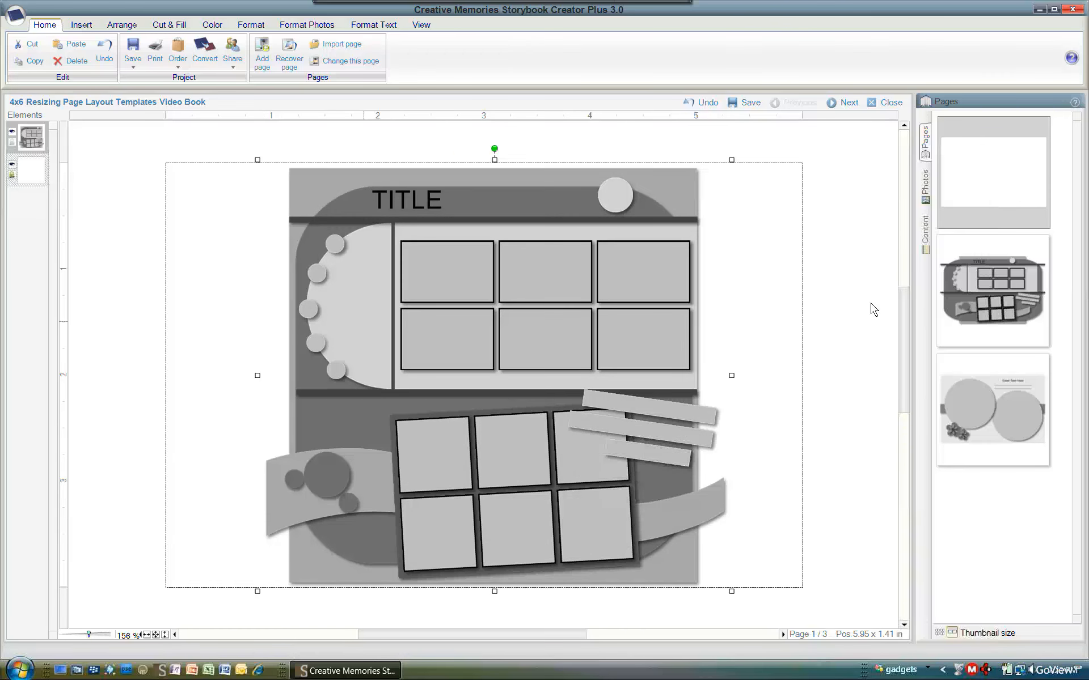
Look at the 4x6 book's page 2, then group all elements of the two-circle flower layout on page 3
left_click(999, 293)
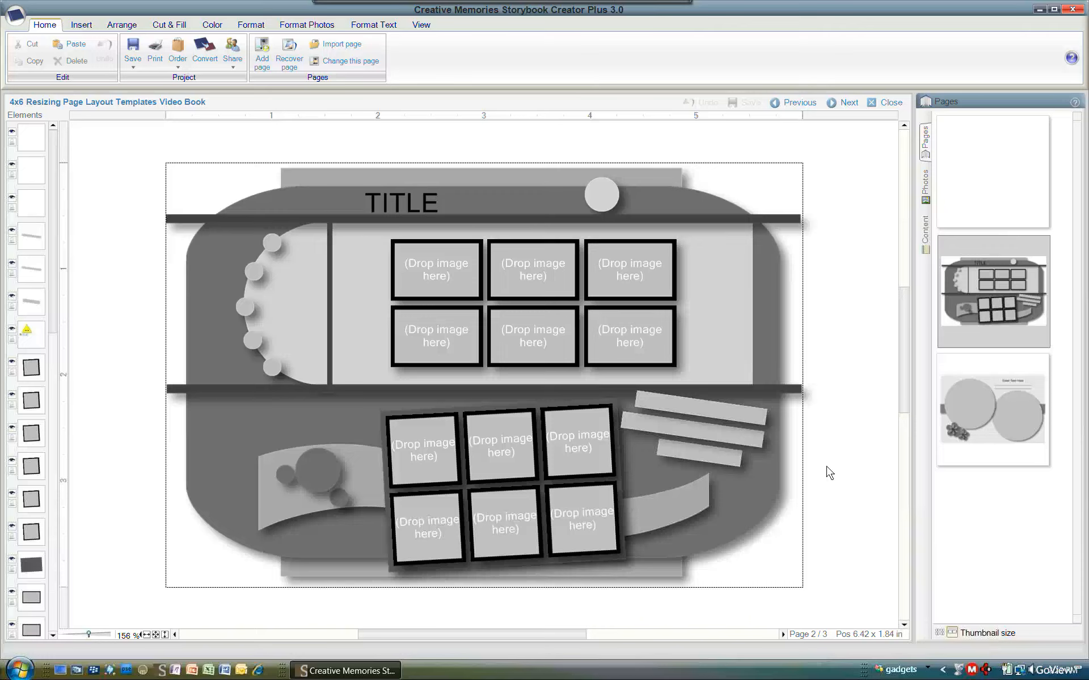
left_click(964, 420)
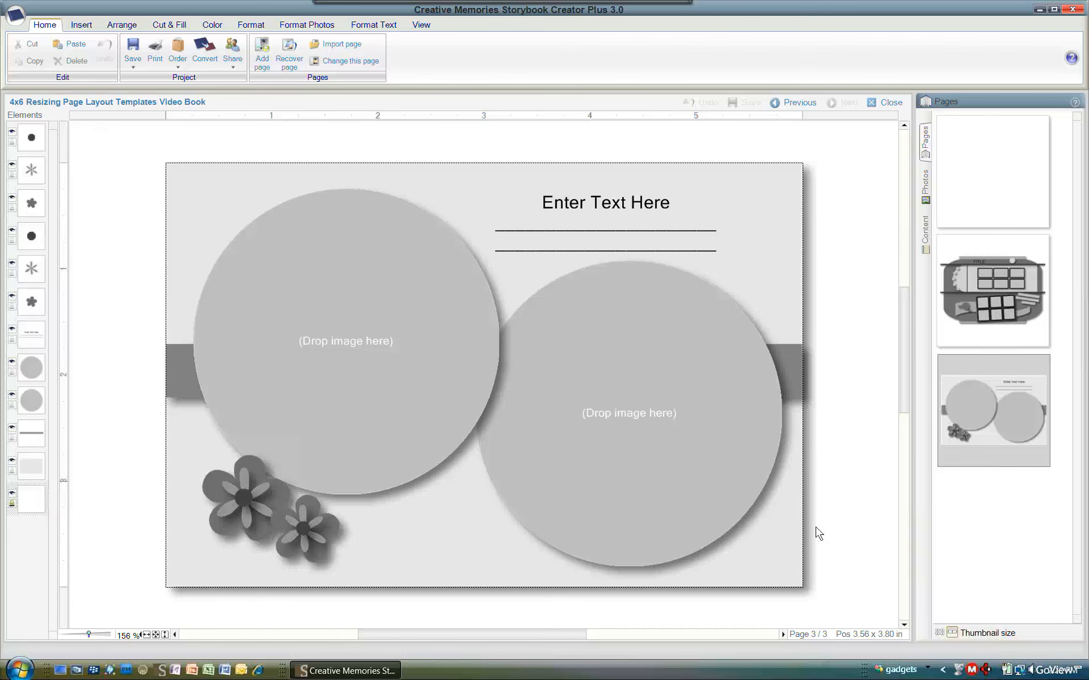
left_click(362, 234)
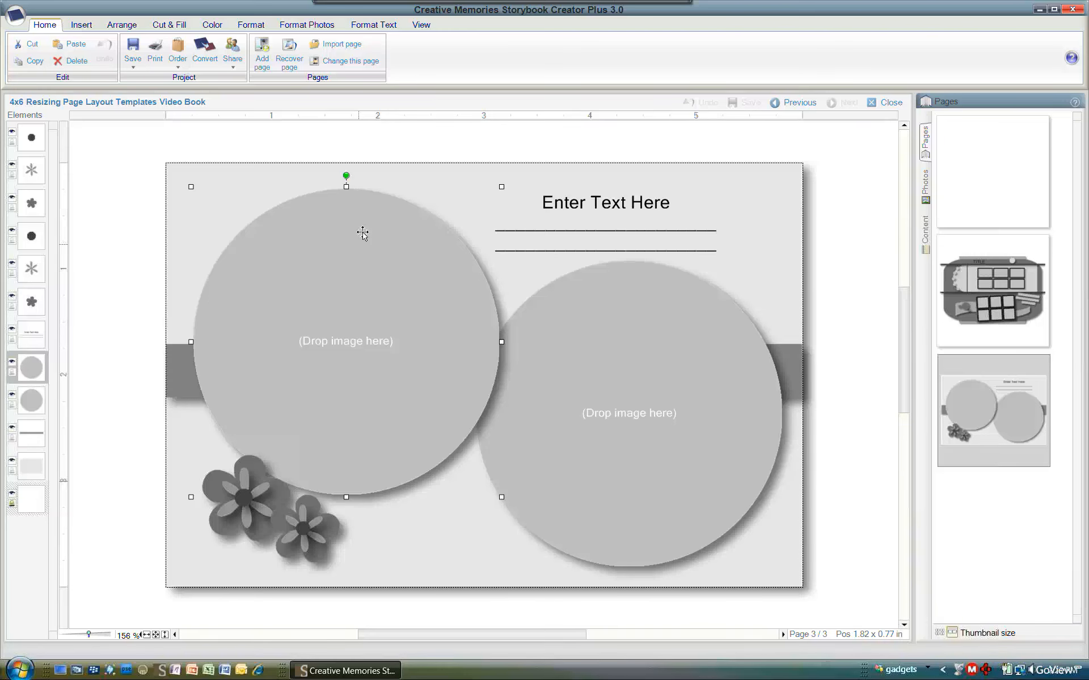
key("ctrl+a")
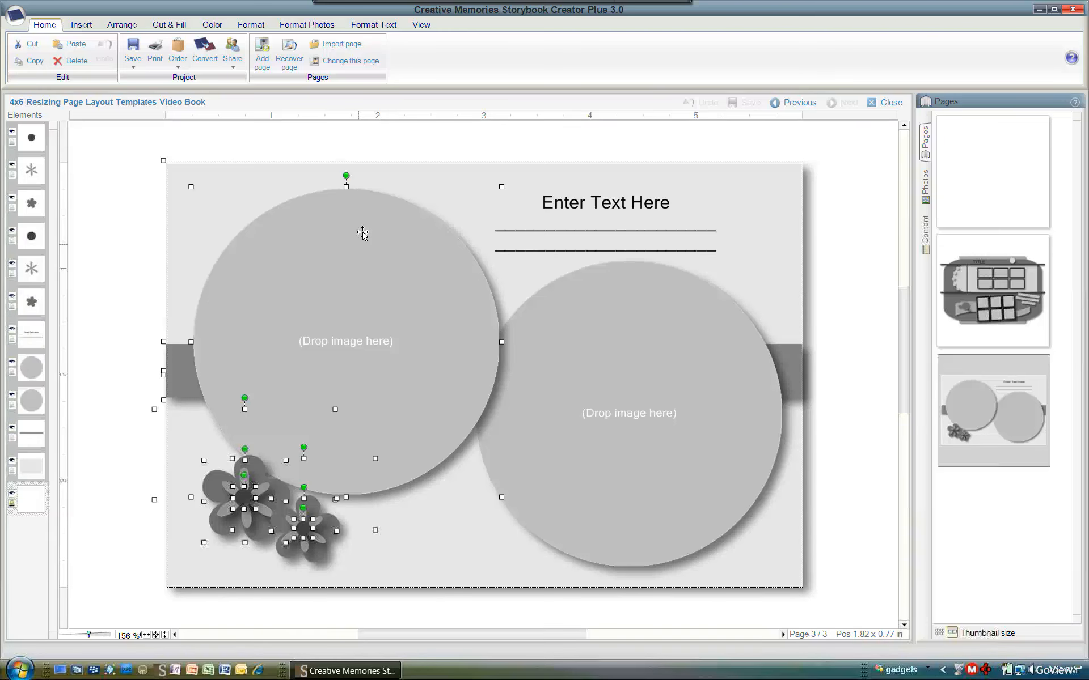
left_click(122, 26)
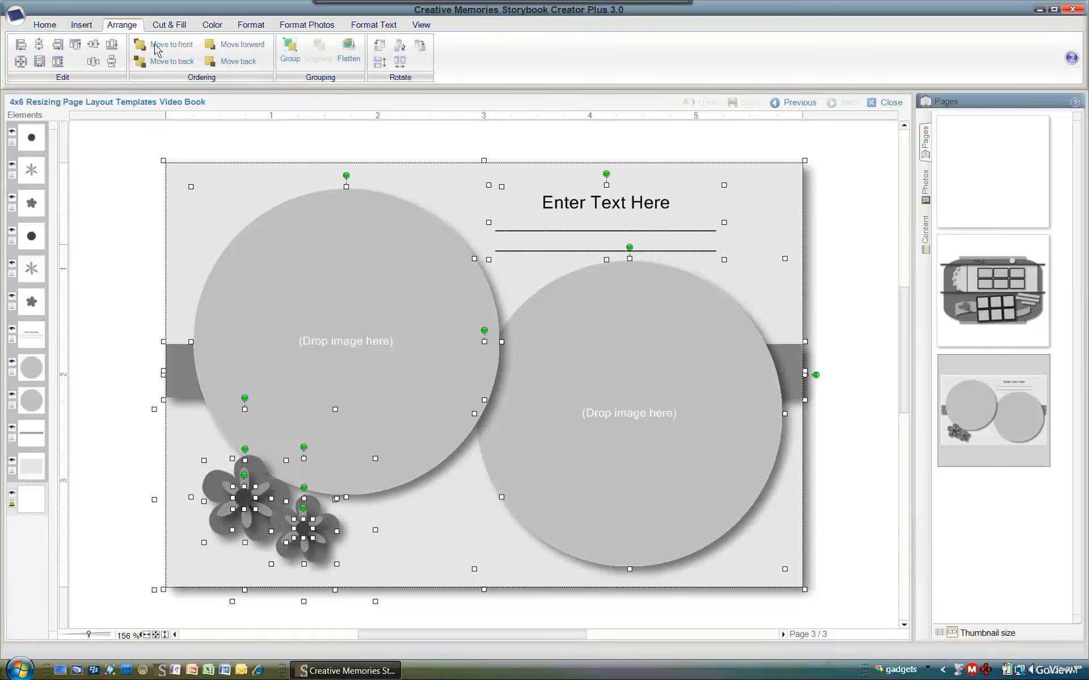
left_click(296, 58)
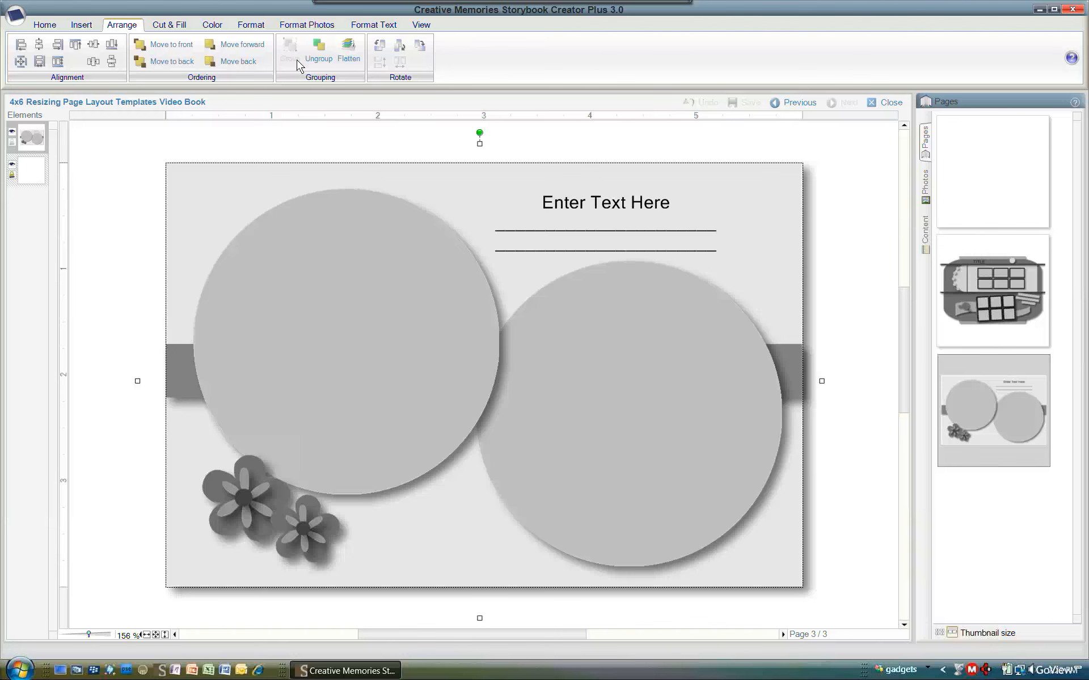
Copy the grouped two-circle layout and paste it onto the blank first page of the 11x8.5 book
right_click(357, 230)
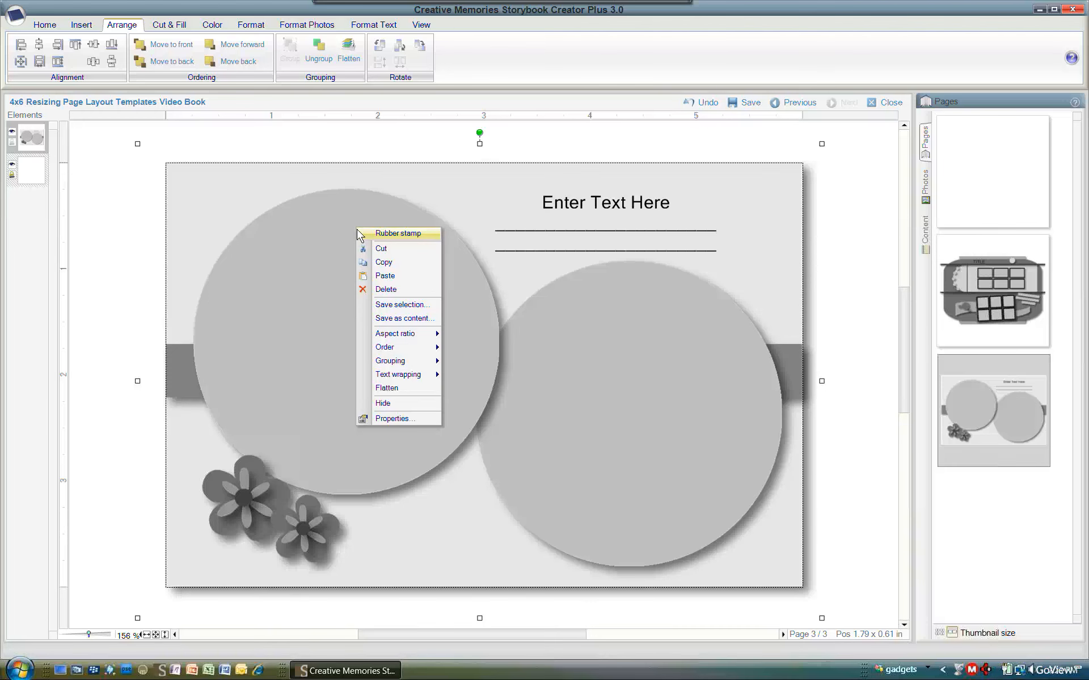
left_click(385, 266)
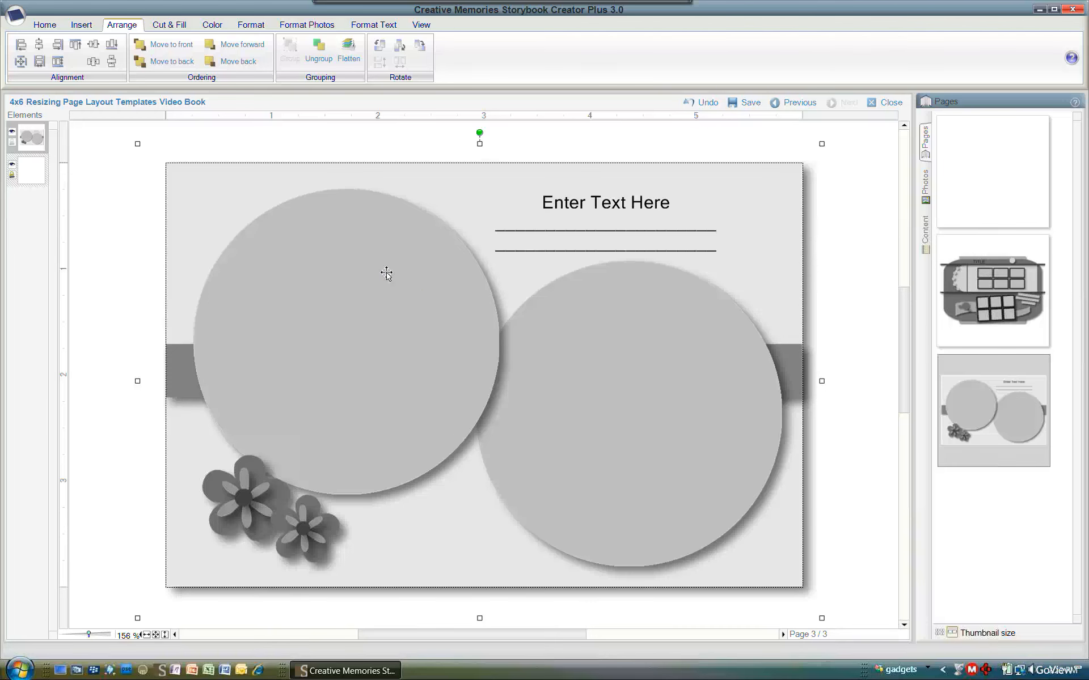
left_click(15, 15)
left_click(124, 125)
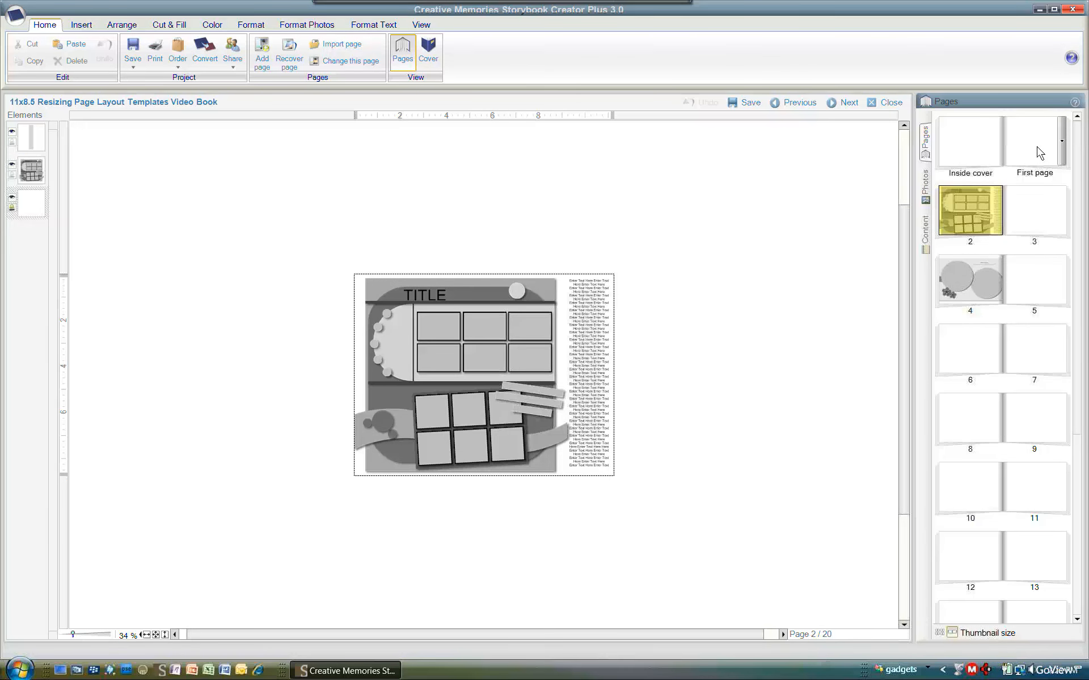
left_click(1040, 153)
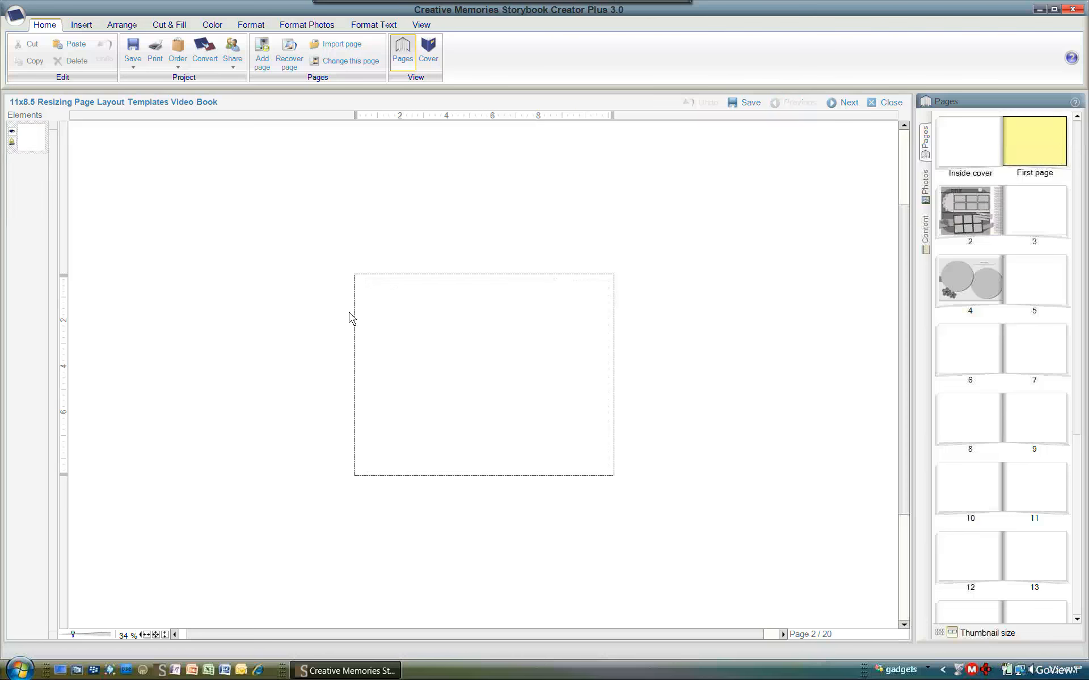
right_click(293, 280)
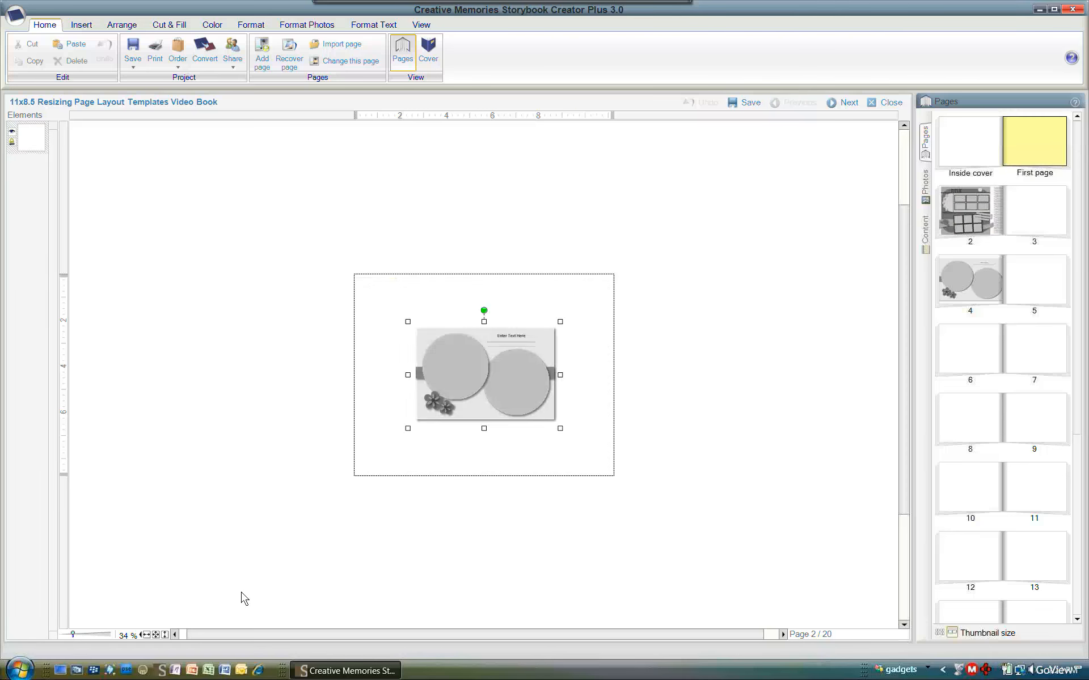
Enlarge the pasted two-circle layout proportionally to nearly the full page width and centre it horizontally on the page
left_click(156, 635)
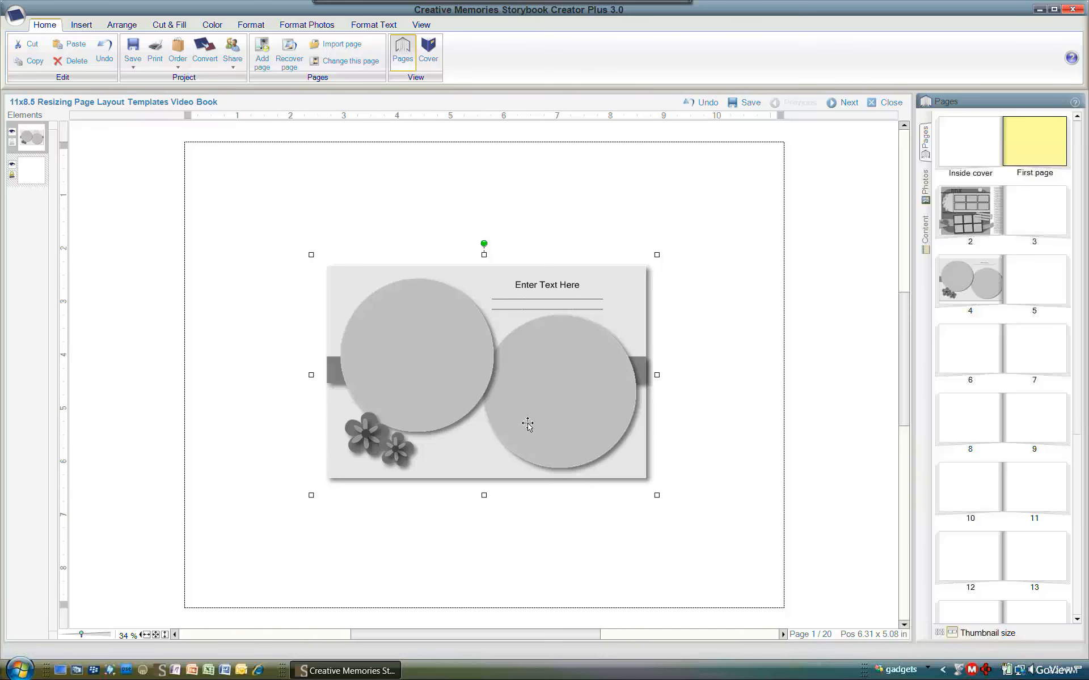
left_click_drag(522, 418, 381, 295)
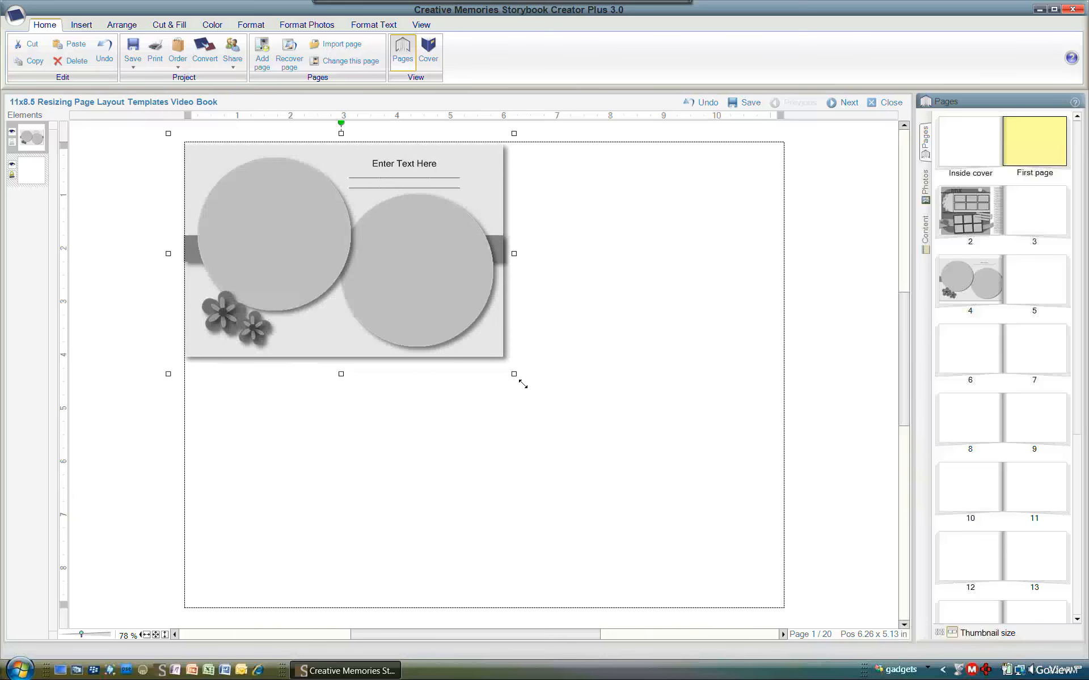
left_click_drag(557, 423, 719, 583)
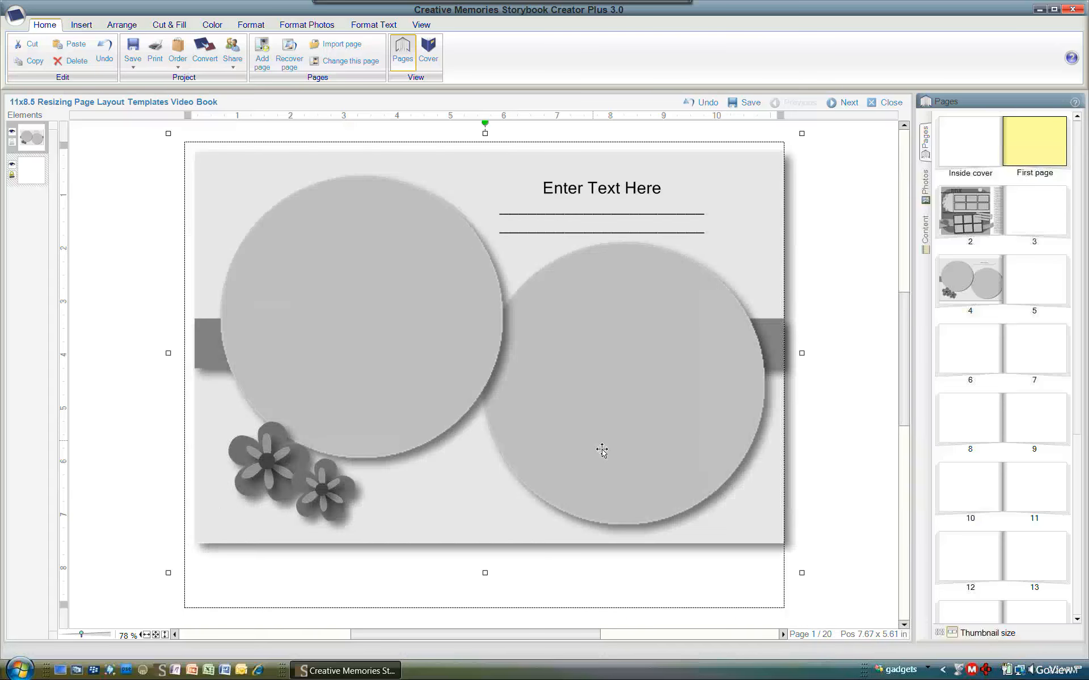
left_click_drag(601, 450, 598, 460)
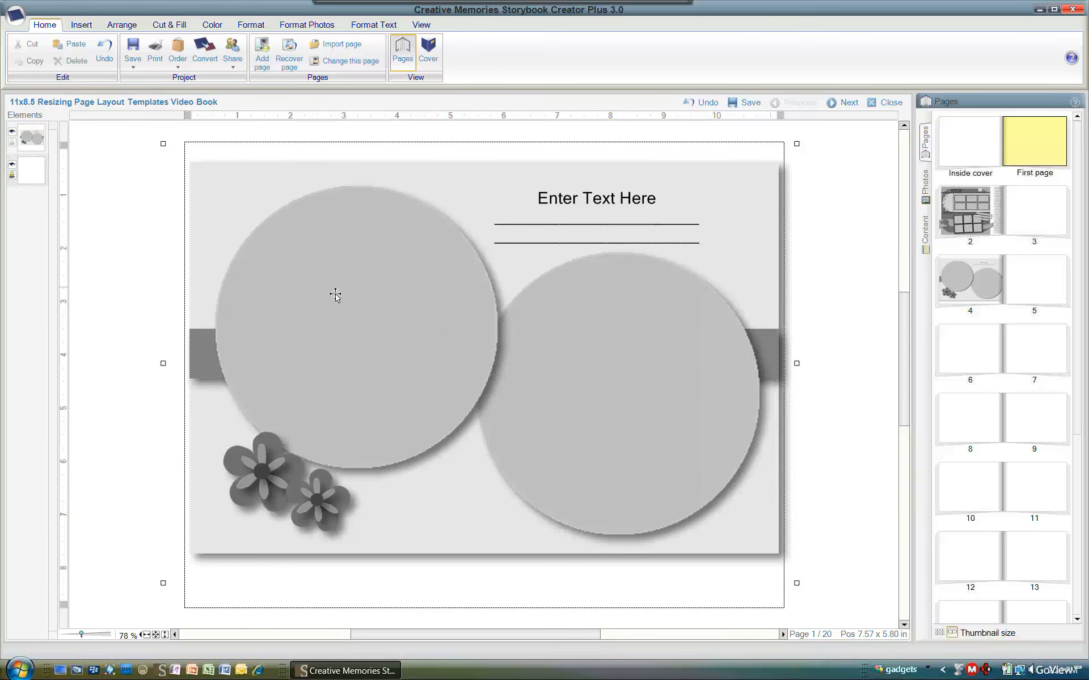
Ungroup the enlarged two-circle layout on the first page into its separate elements
left_click(134, 26)
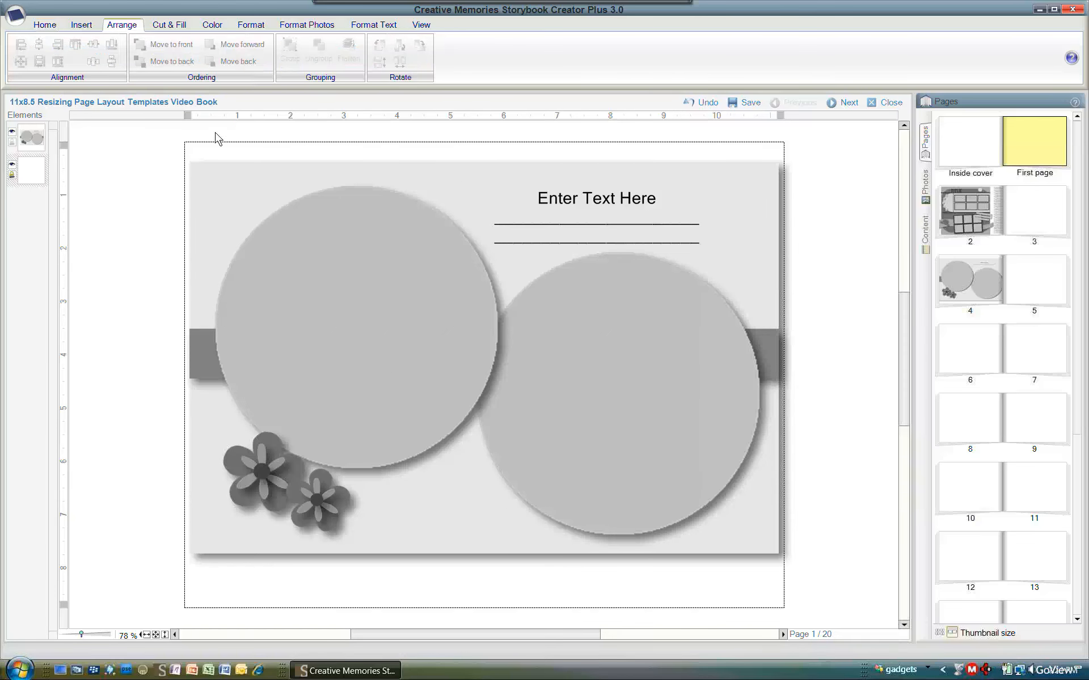
left_click(313, 296)
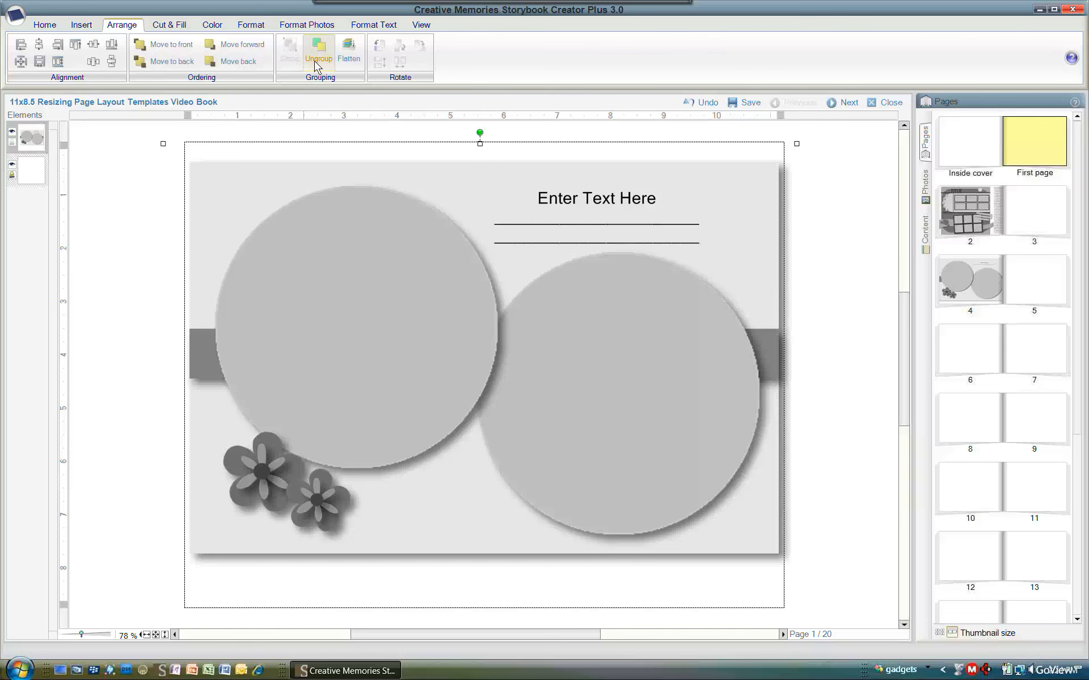
left_click(315, 62)
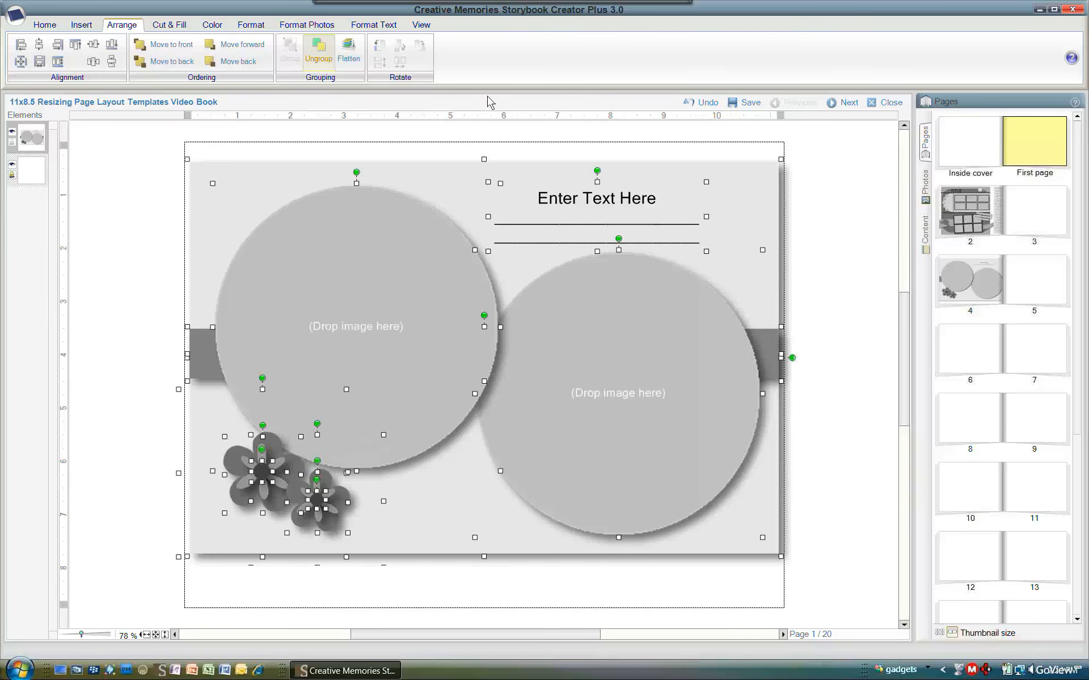
Delete the light grey background rectangle behind the circles on the first page of the 11x8.5 book
left_click(812, 165)
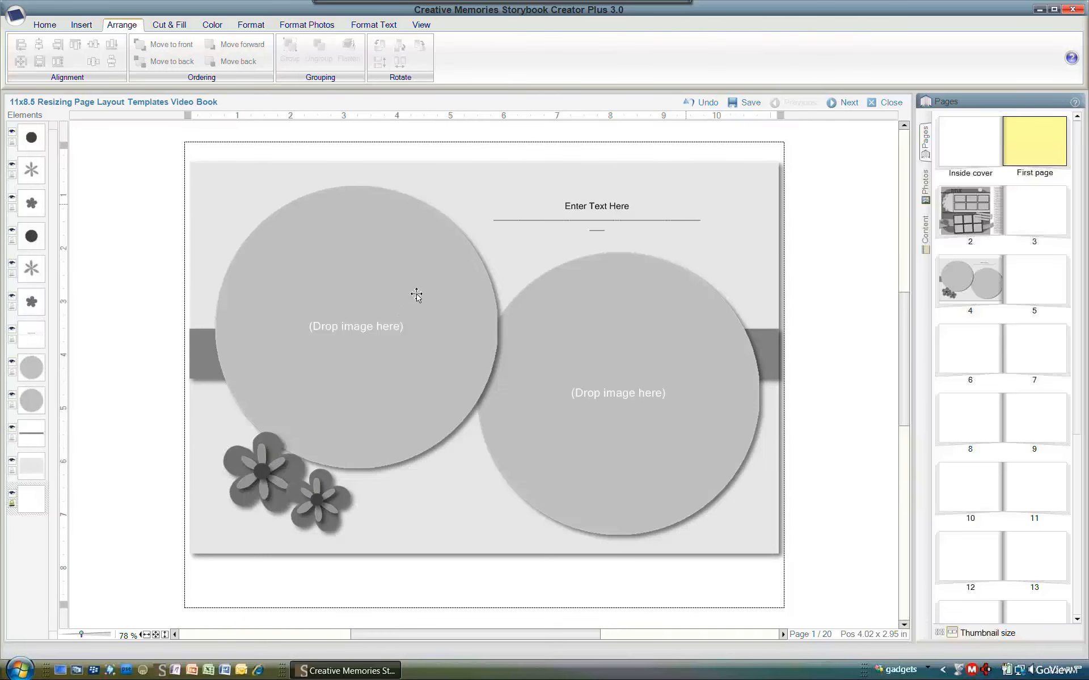
left_click(244, 200)
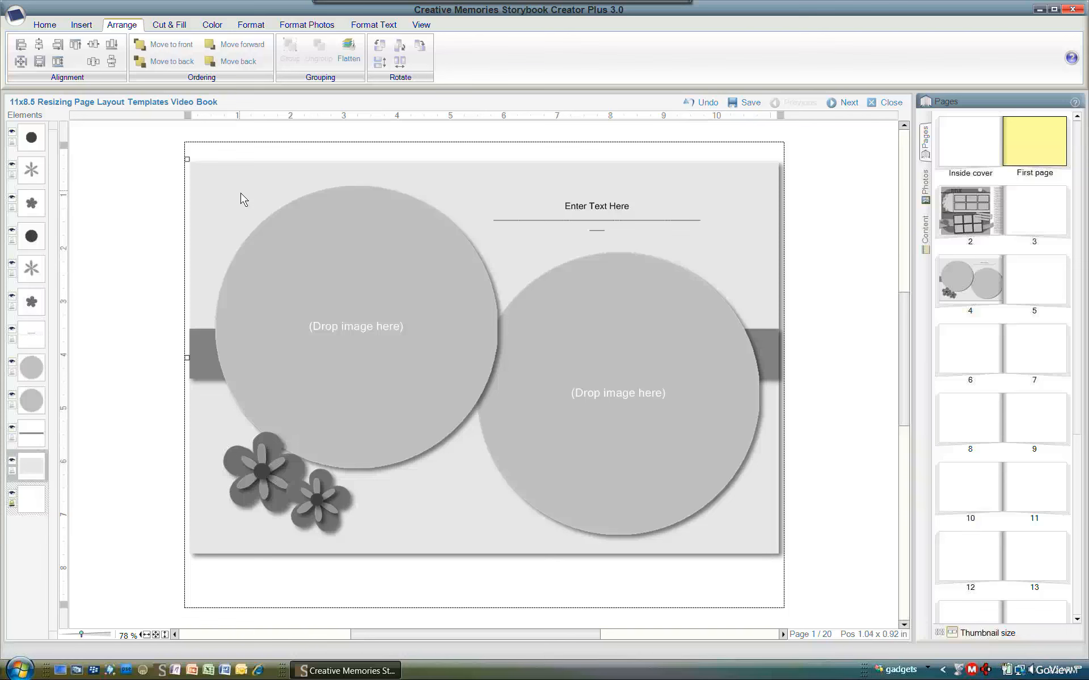
key("Delete")
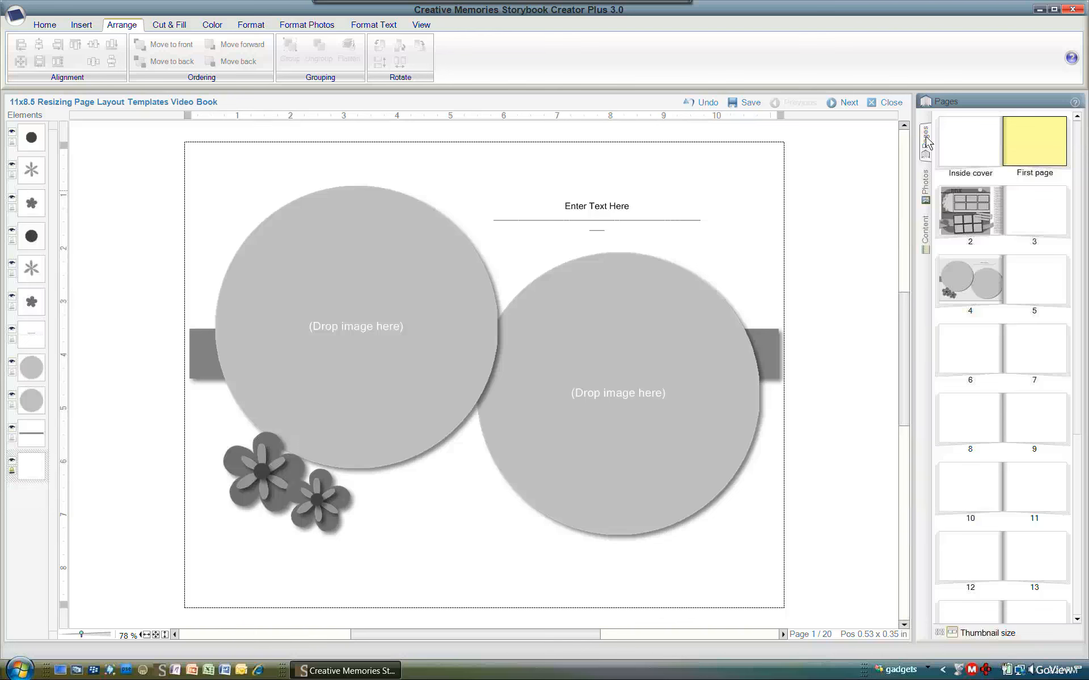
Switch to the 12x12 book and open page 4, discarding the unsaved changes to page 3
left_click(16, 15)
left_click(102, 117)
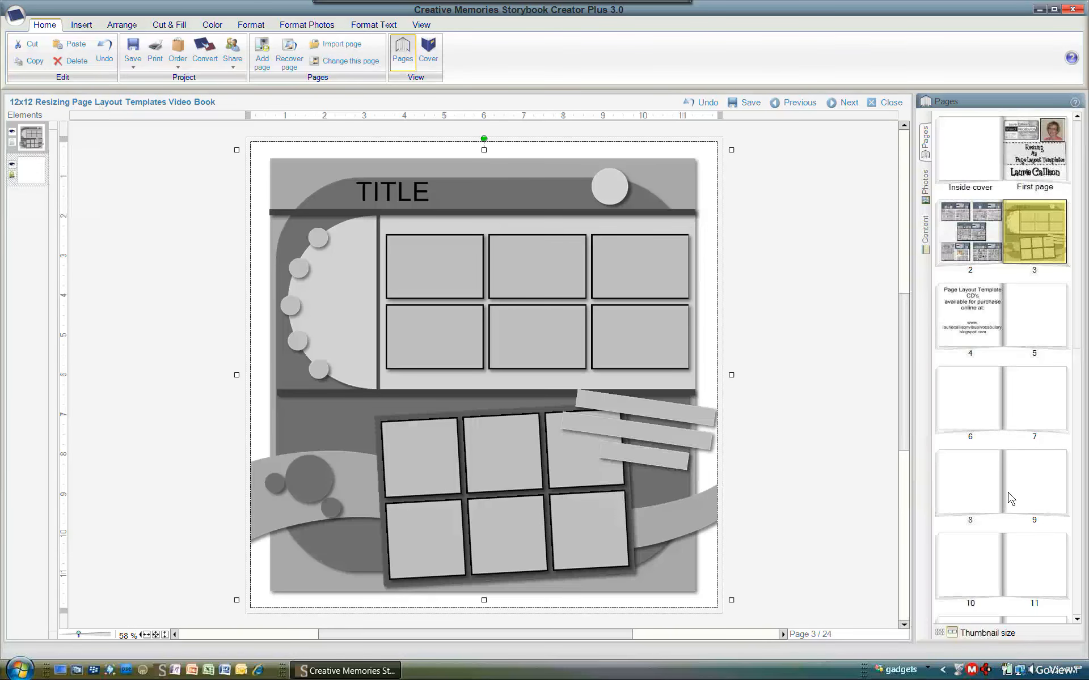
left_click(973, 303)
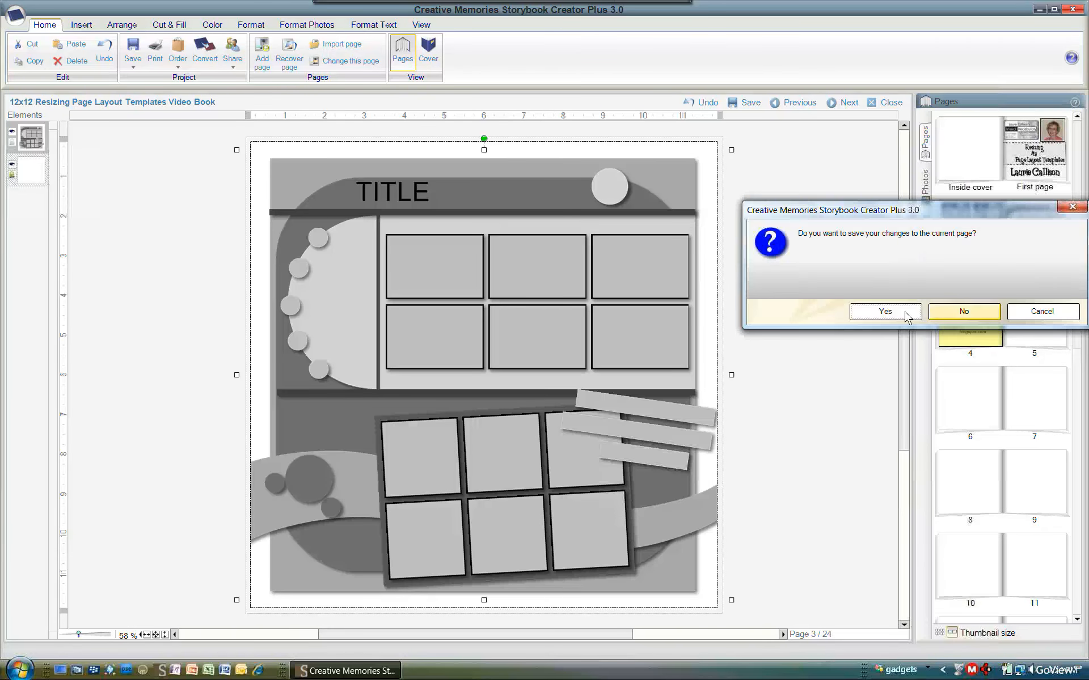
left_click(993, 319)
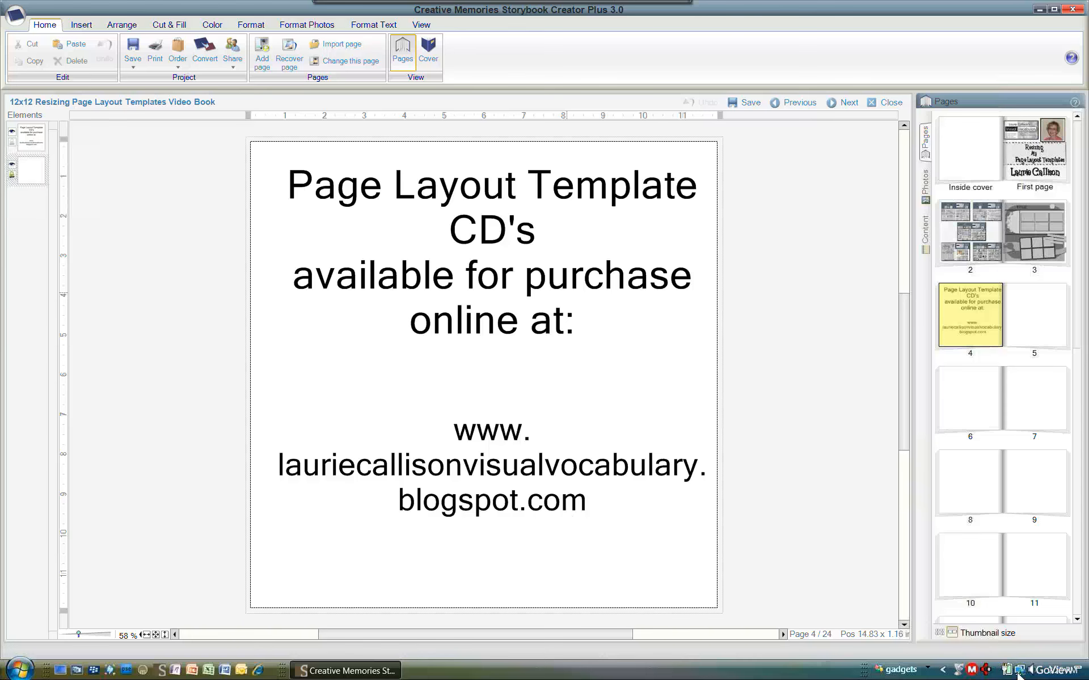
right_click(987, 672)
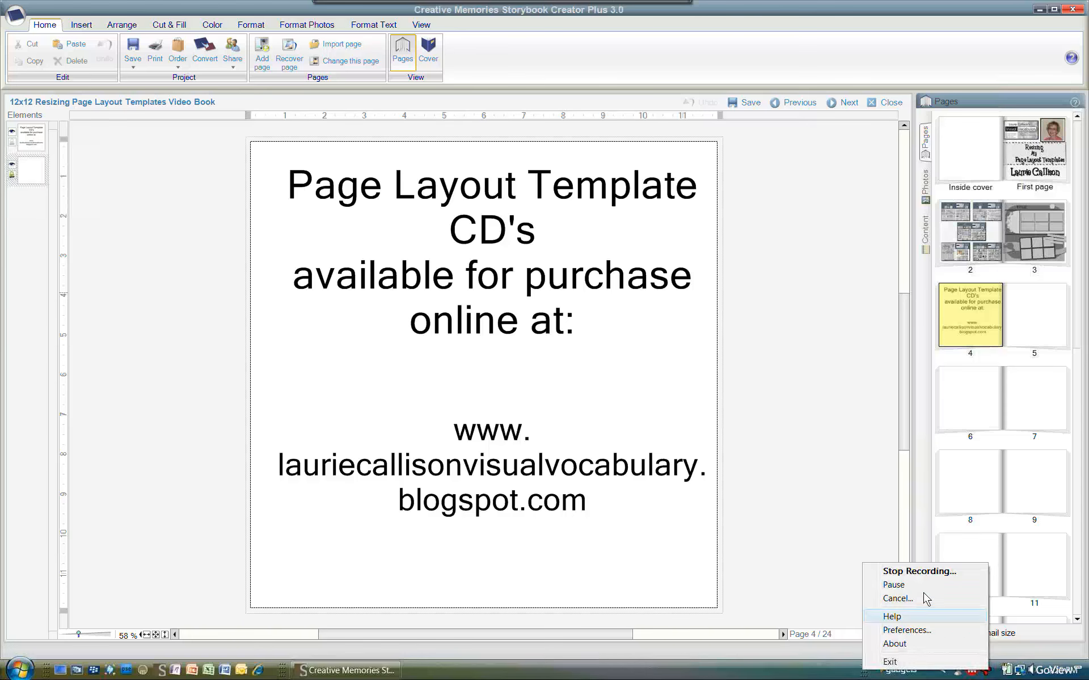